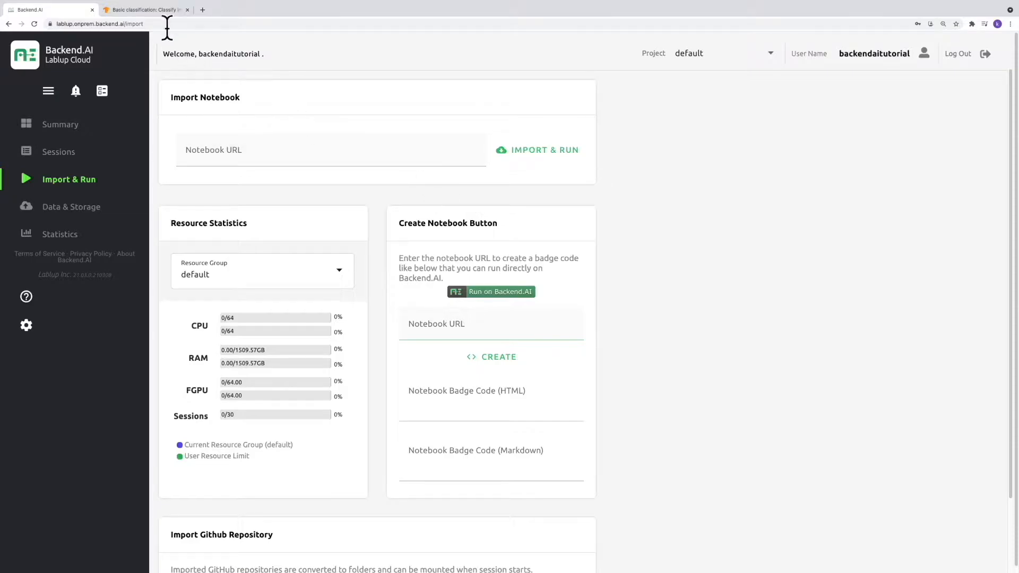
# - Open the GitHub source of TensorFlow's "Basic classification: Classify images of clothing" tutorial and copy the classification.ipynb page URL
pyautogui.click(157, 15)
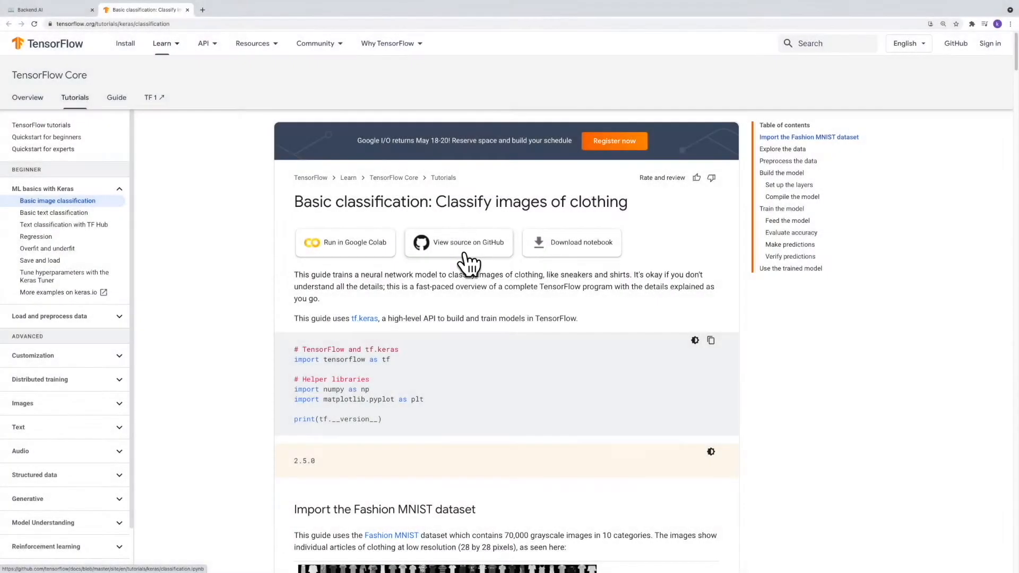
pyautogui.click(464, 255)
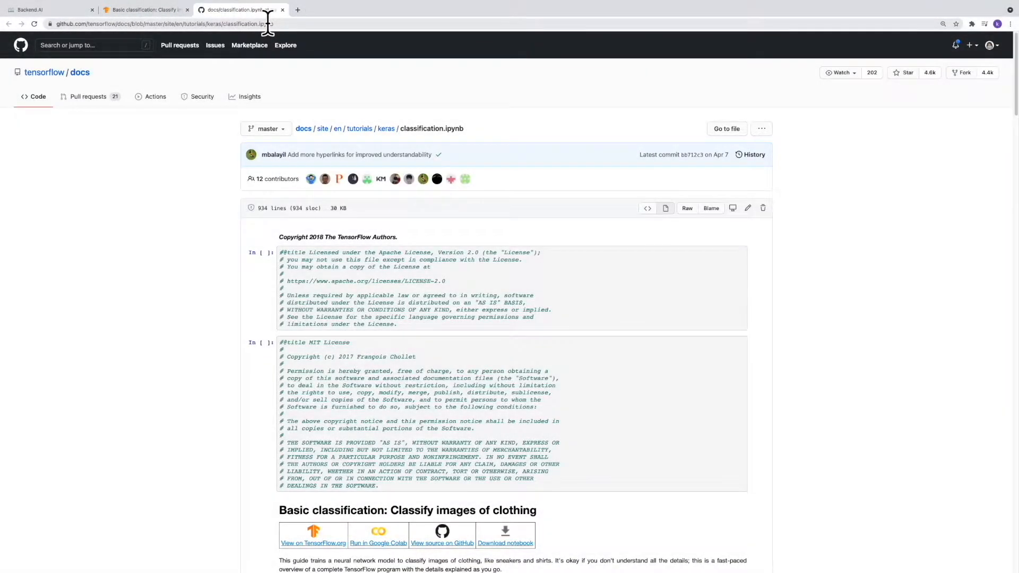
pyautogui.click(268, 24)
pyautogui.hotkey('ctrl', 'c')
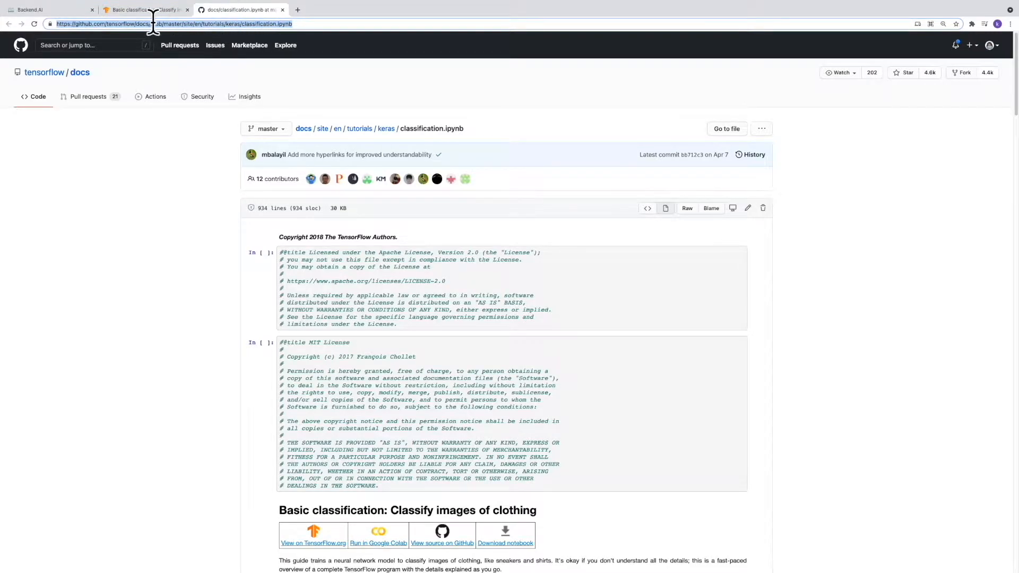
# - Return to Backend.AI and import the notebook for running, using the copied GitHub URL of classification.ipynb
pyautogui.click(52, 14)
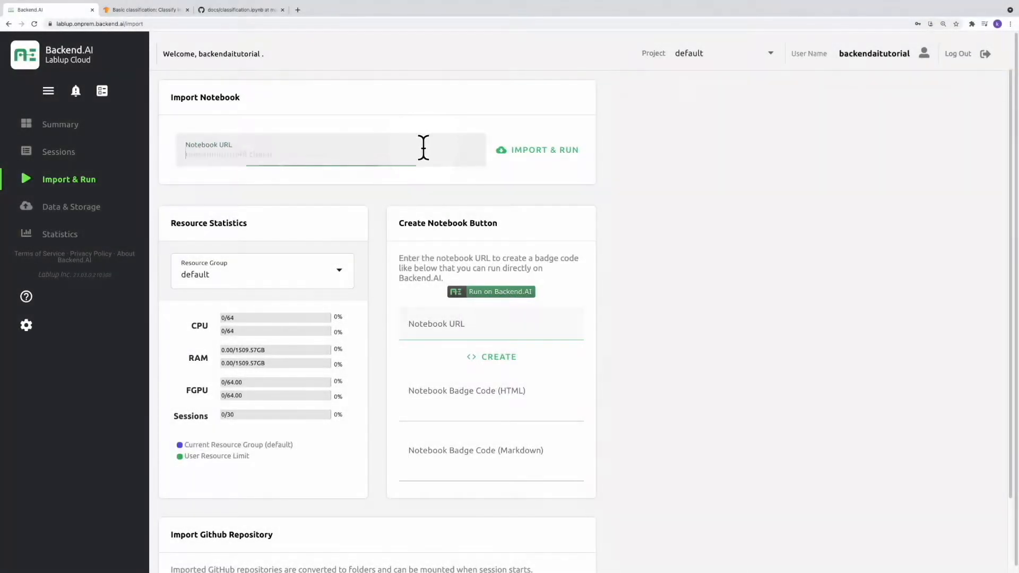
pyautogui.click(423, 148)
pyautogui.hotkey('ctrl', 'v')
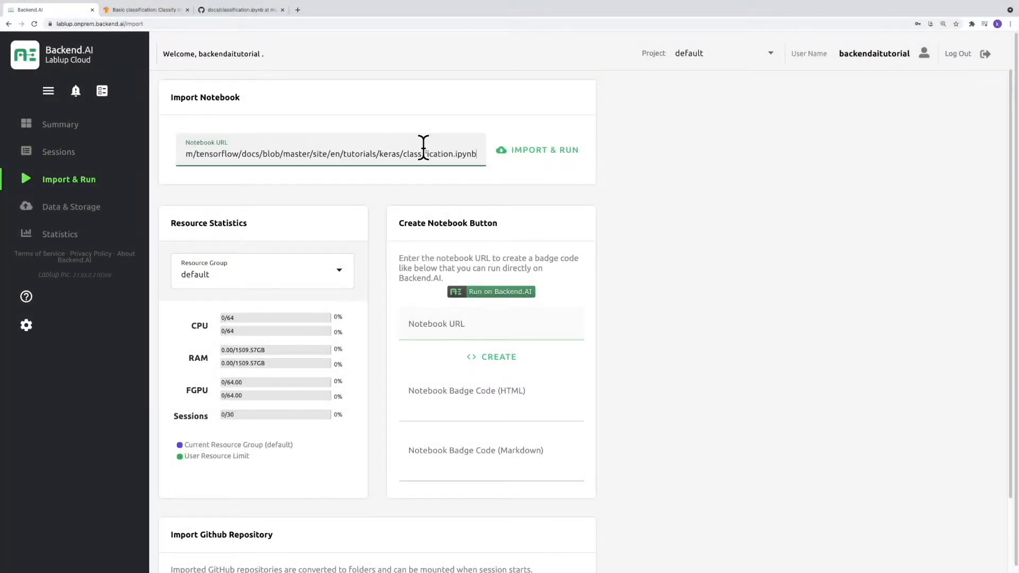
pyautogui.click(525, 173)
pyautogui.click(520, 153)
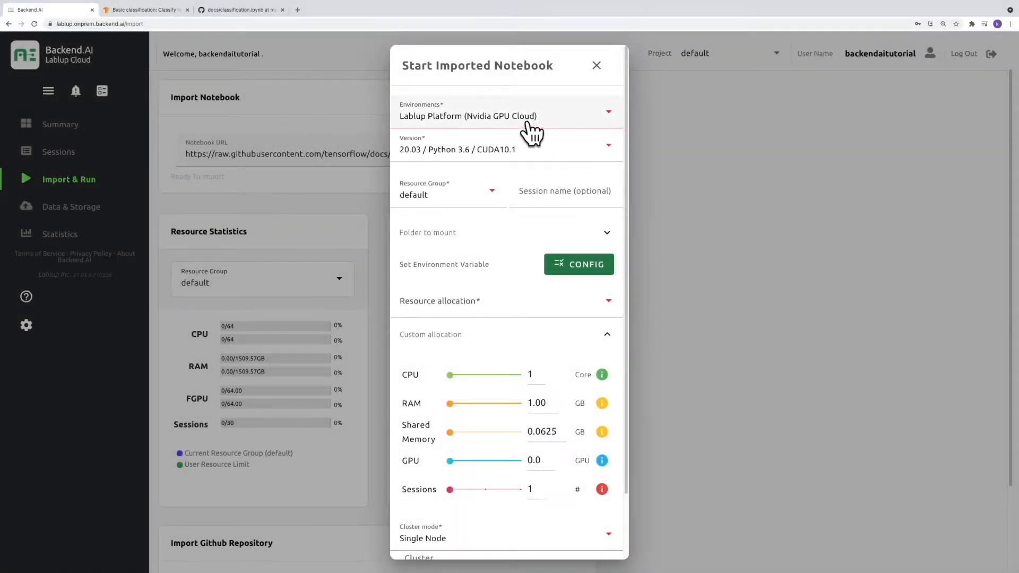
# - Set the imported notebook's environment to the plain TensorFlow option under Machine Learning / Deep Learning
pyautogui.click(510, 126)
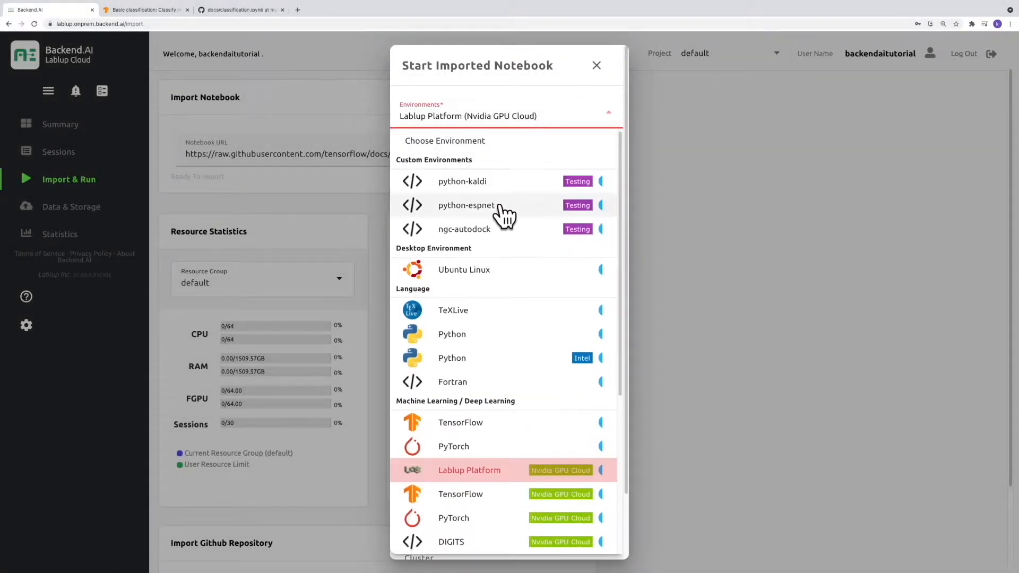
pyautogui.scroll(-10, 493, 271)
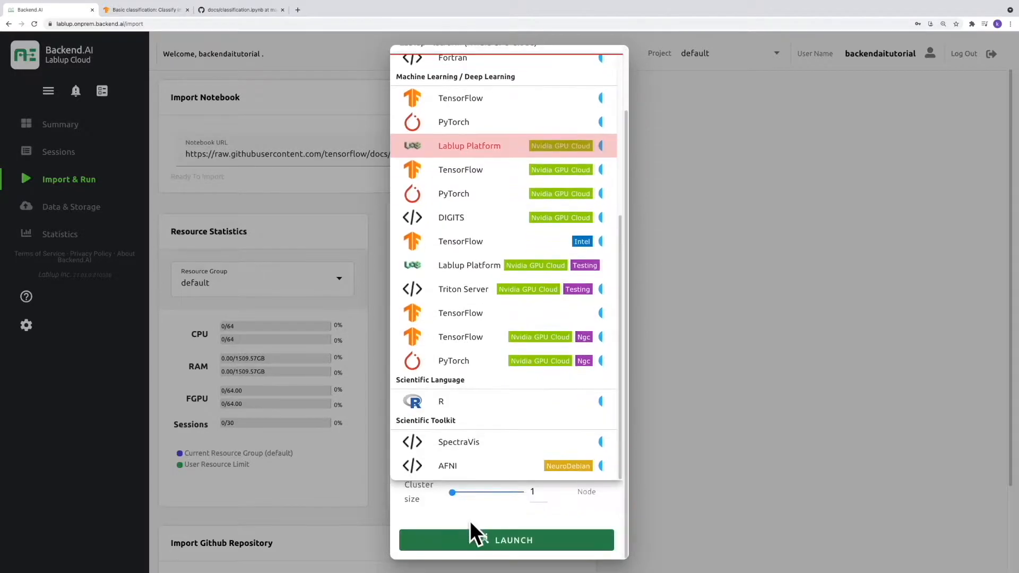
pyautogui.scroll(3, 469, 521)
pyautogui.scroll(8, 484, 323)
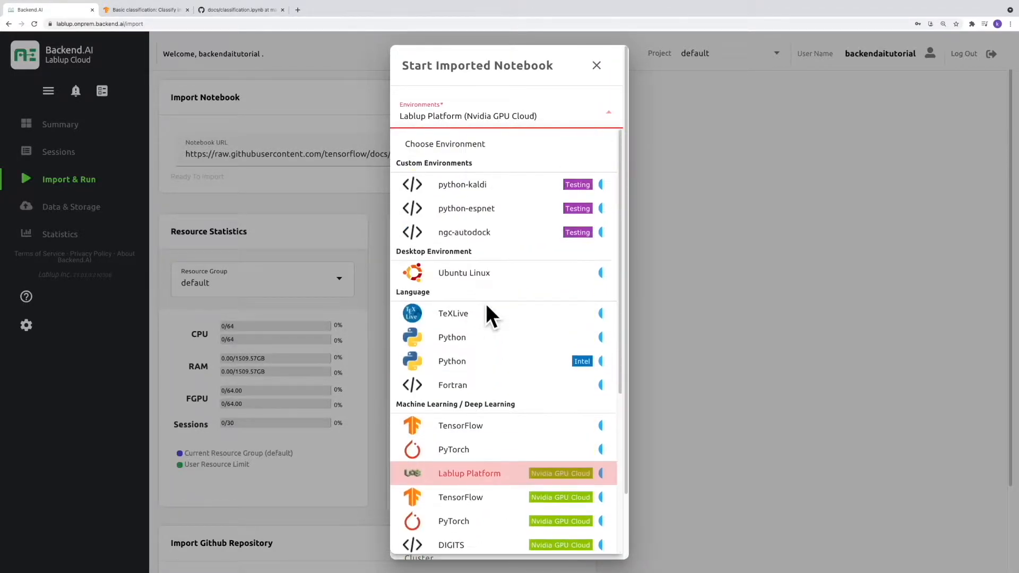
pyautogui.scroll(-5, 479, 378)
pyautogui.click(464, 424)
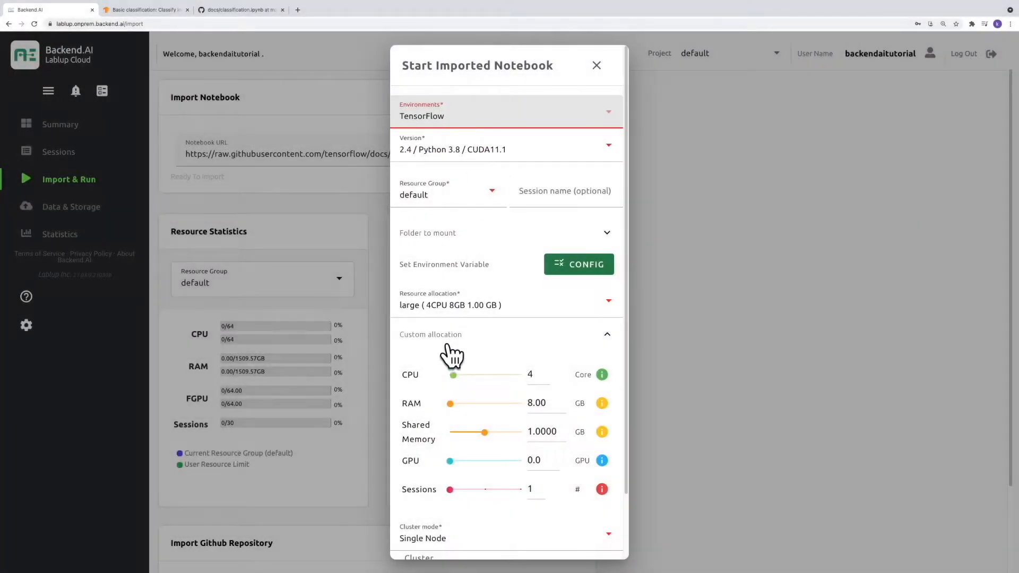
# - Set the resource allocation to small (1 CPU, 2 GB) and launch the notebook session without a mounted storage folder
pyautogui.click(463, 317)
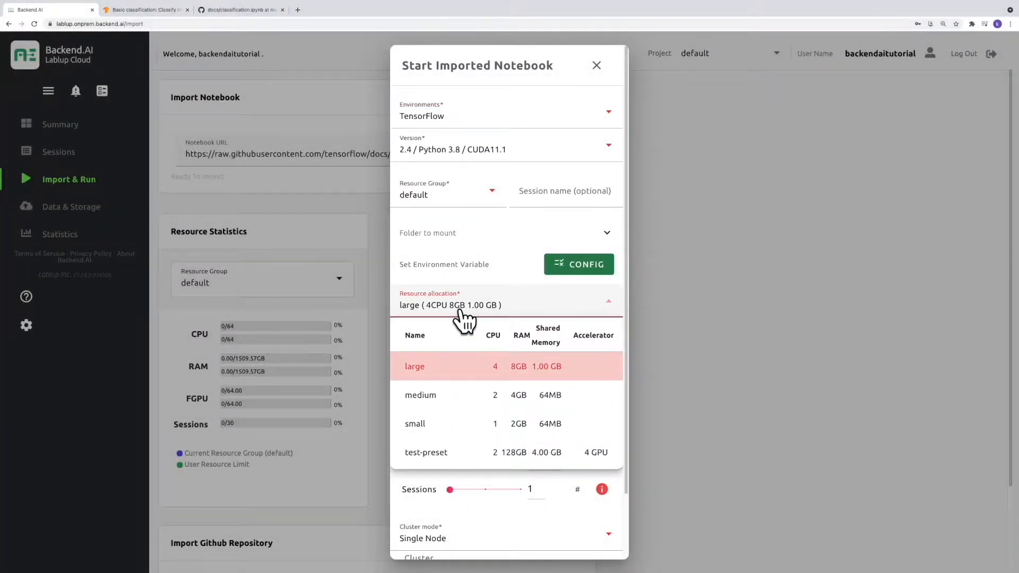
pyautogui.click(453, 429)
pyautogui.scroll(-3, 455, 420)
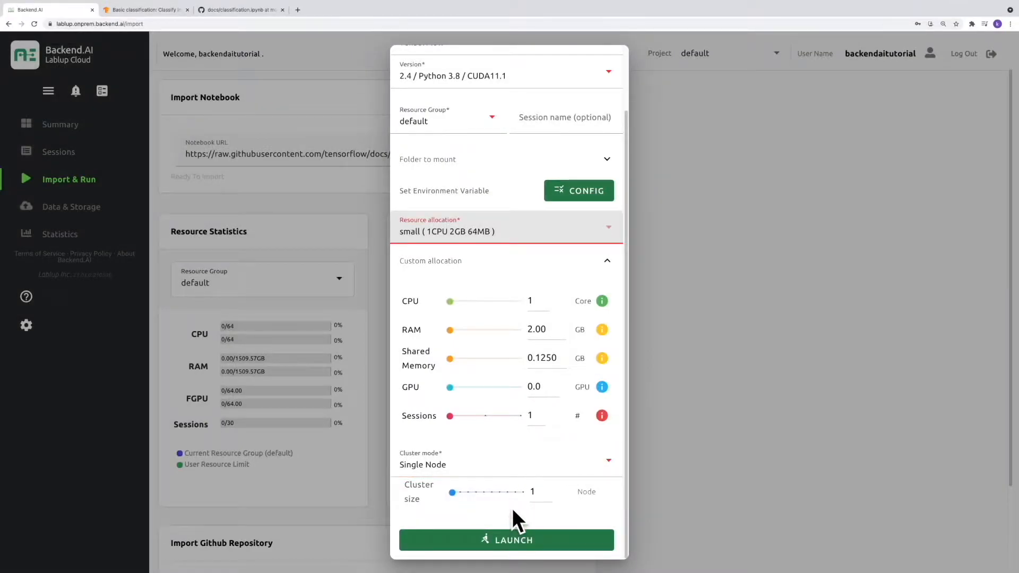
pyautogui.click(514, 539)
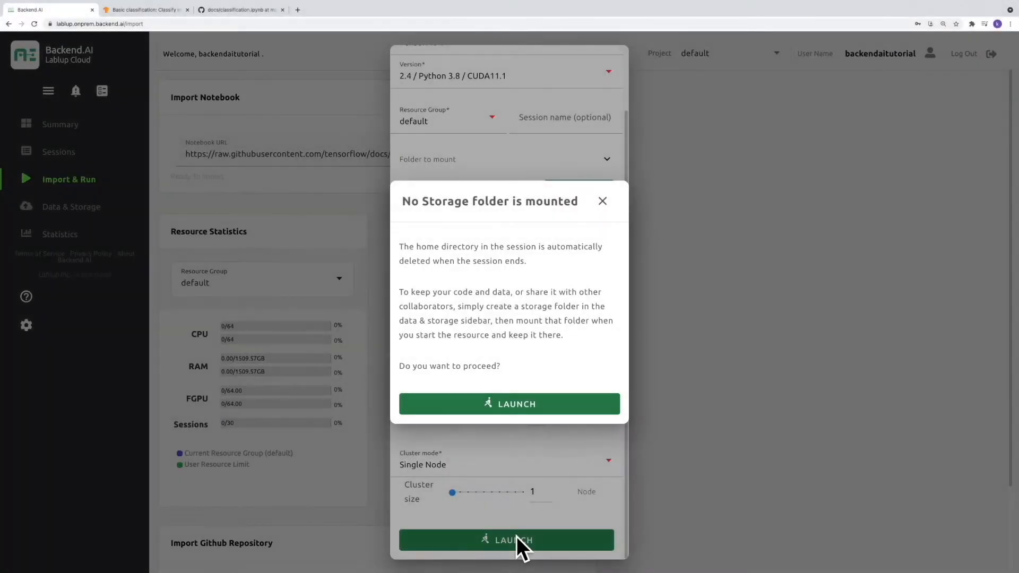
pyautogui.click(505, 409)
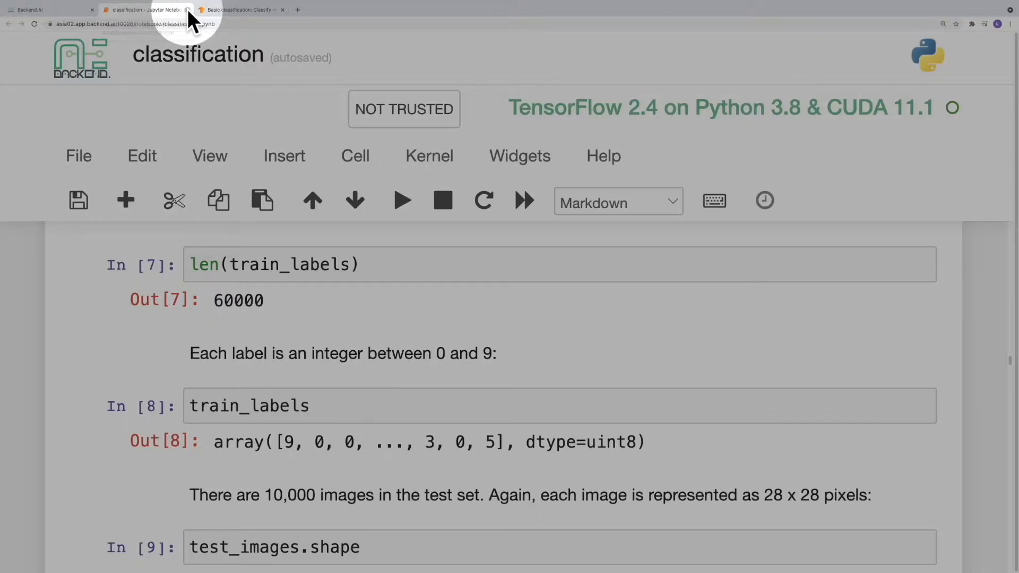
# - Close the classification notebook and terminate its running TensorFlow session in Backend.AI
pyautogui.click(188, 9)
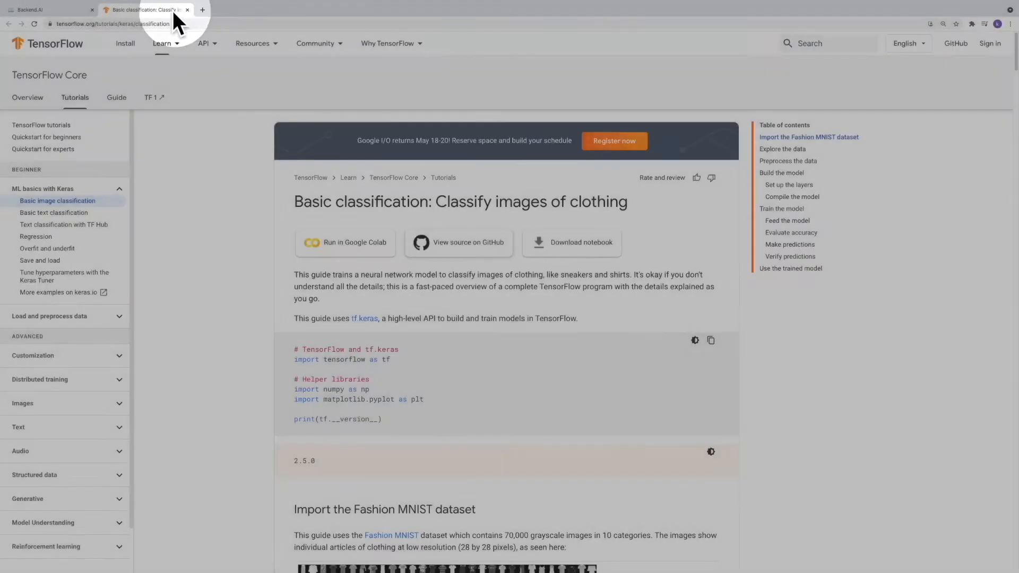
pyautogui.click(59, 11)
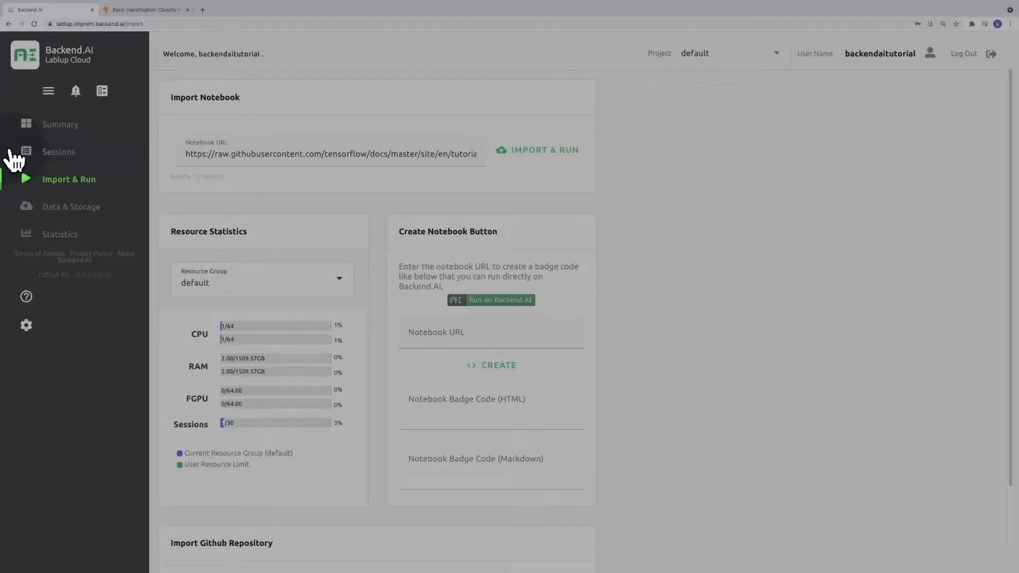
pyautogui.click(56, 153)
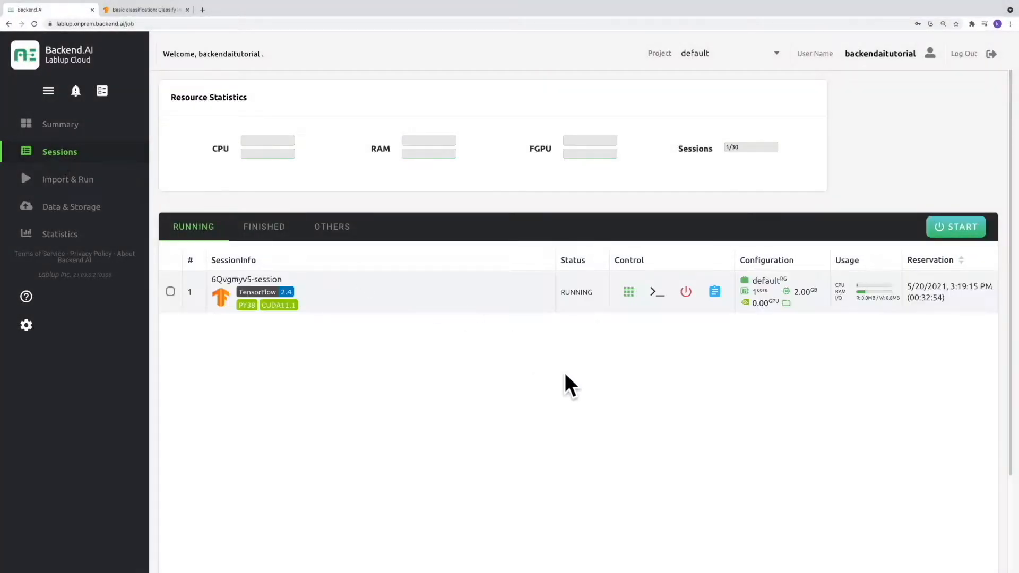
pyautogui.click(686, 291)
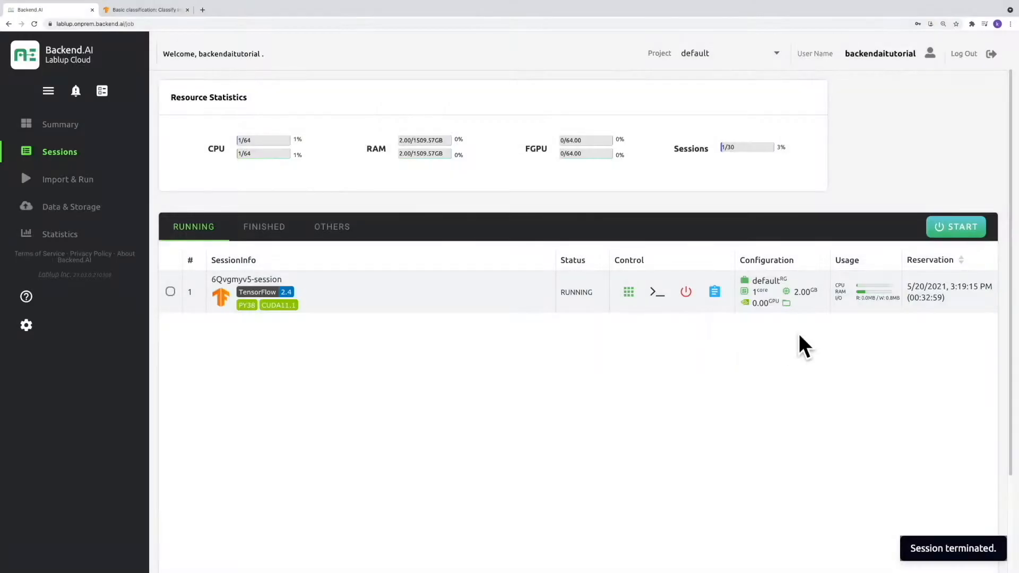
pyautogui.click(43, 181)
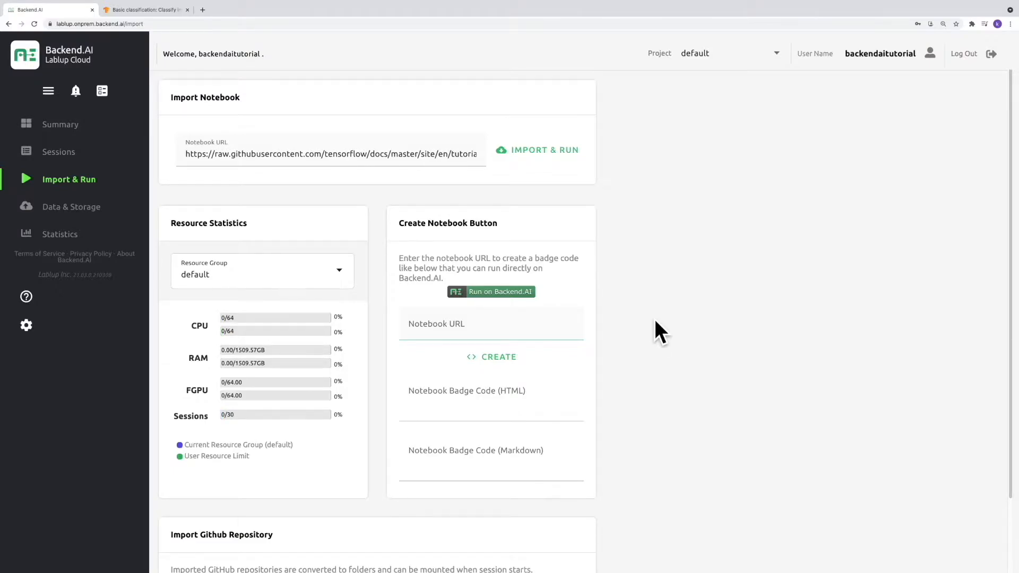
pyautogui.tripleClick(407, 153)
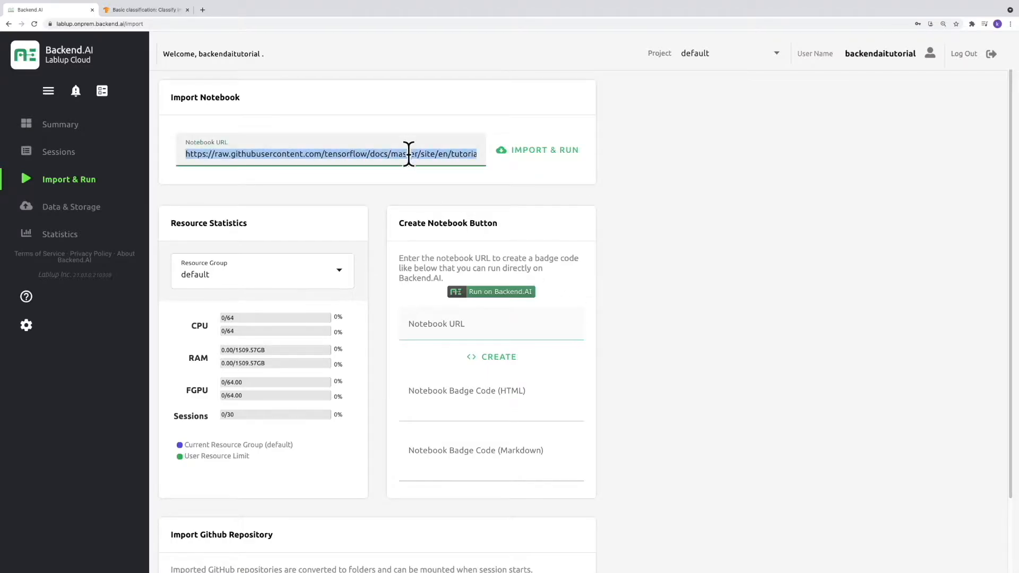
pyautogui.click(646, 332)
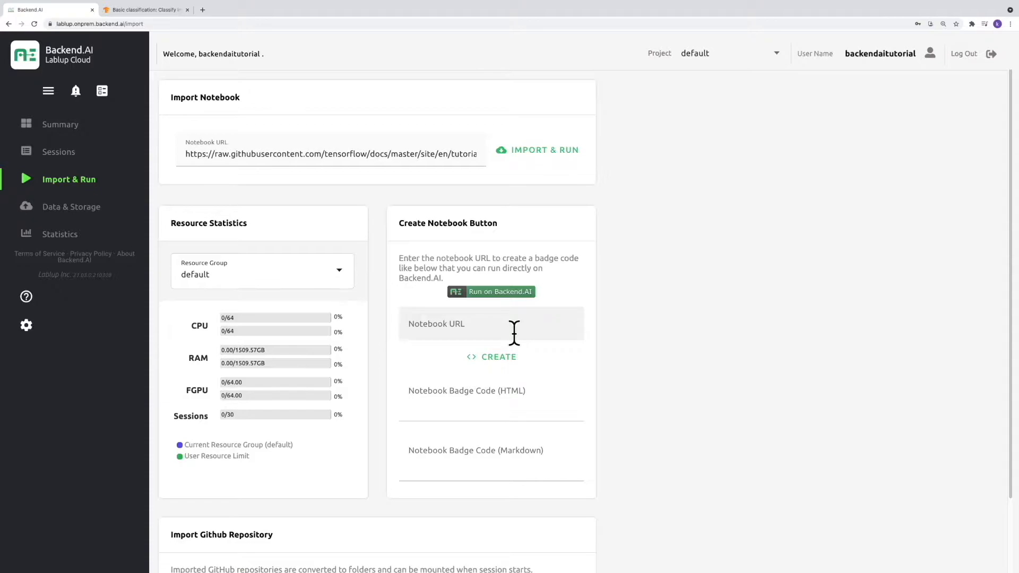
pyautogui.click(514, 333)
pyautogui.write('https://raw.githubusercontent.com/tensorflow/docs/master/site/en/tutorials/keras/classification.ipynb')
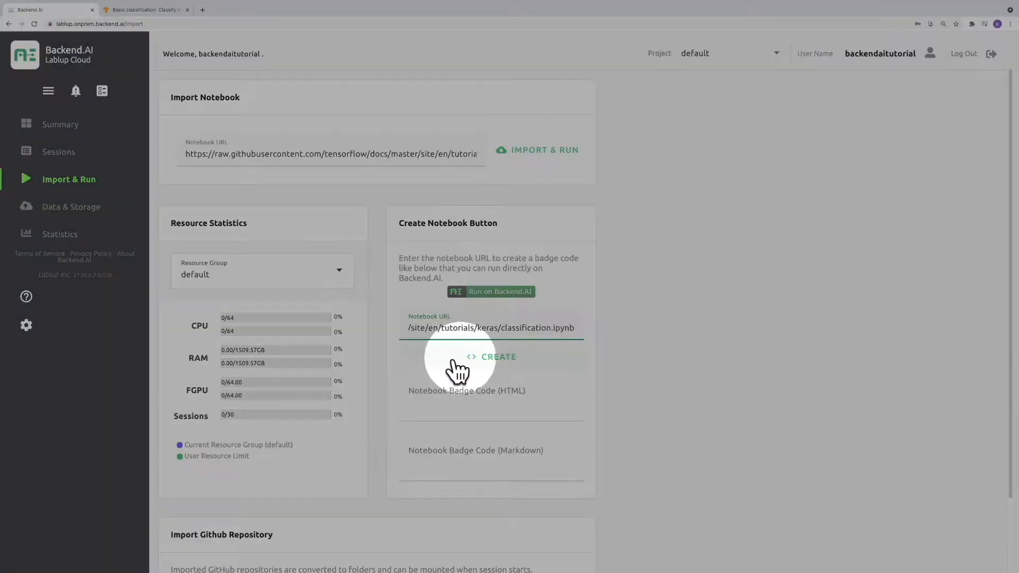
pyautogui.click(493, 363)
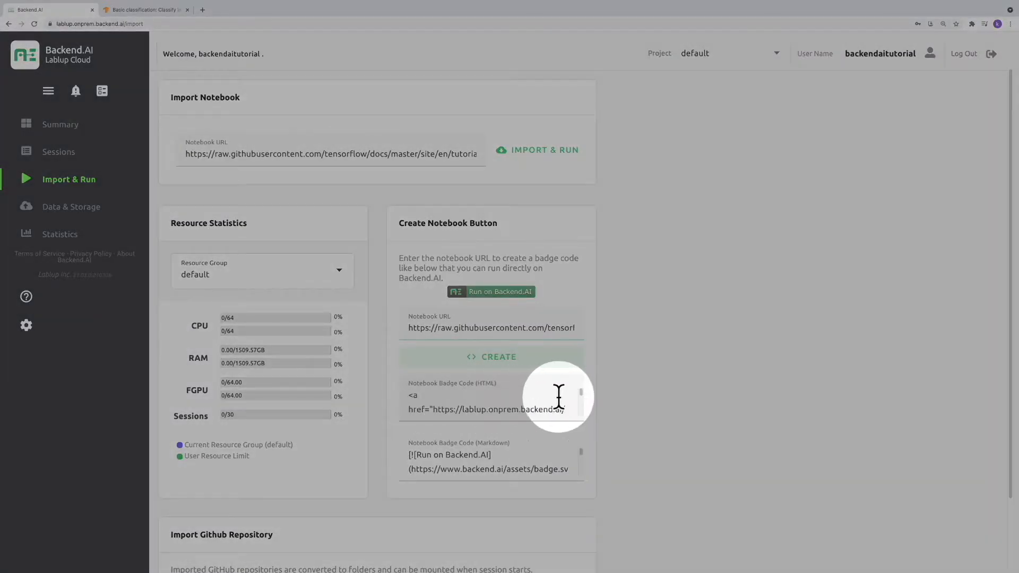
pyautogui.scroll(-3, 541, 453)
pyautogui.scroll(-5, 532, 412)
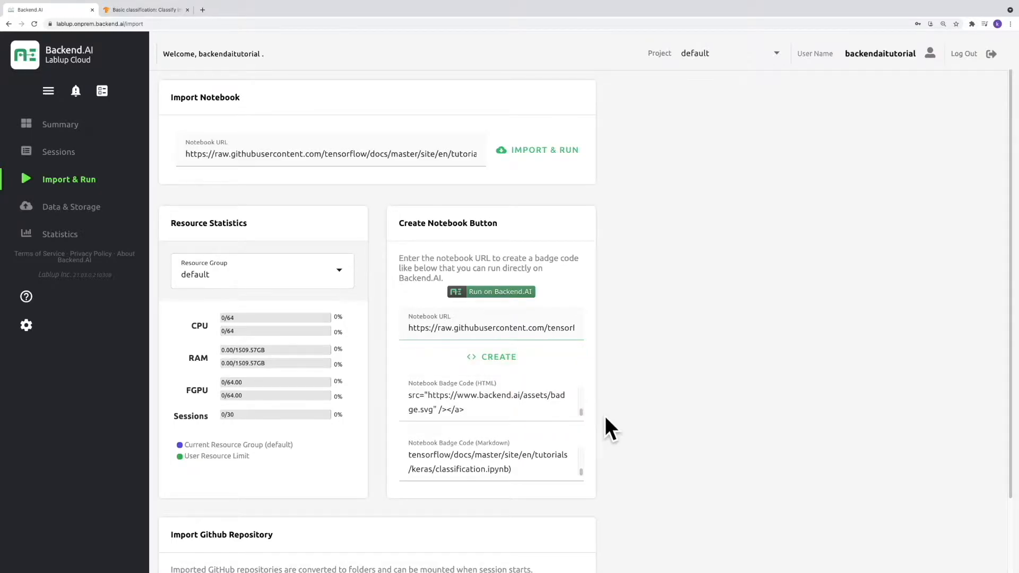
pyautogui.scroll(-1, 605, 419)
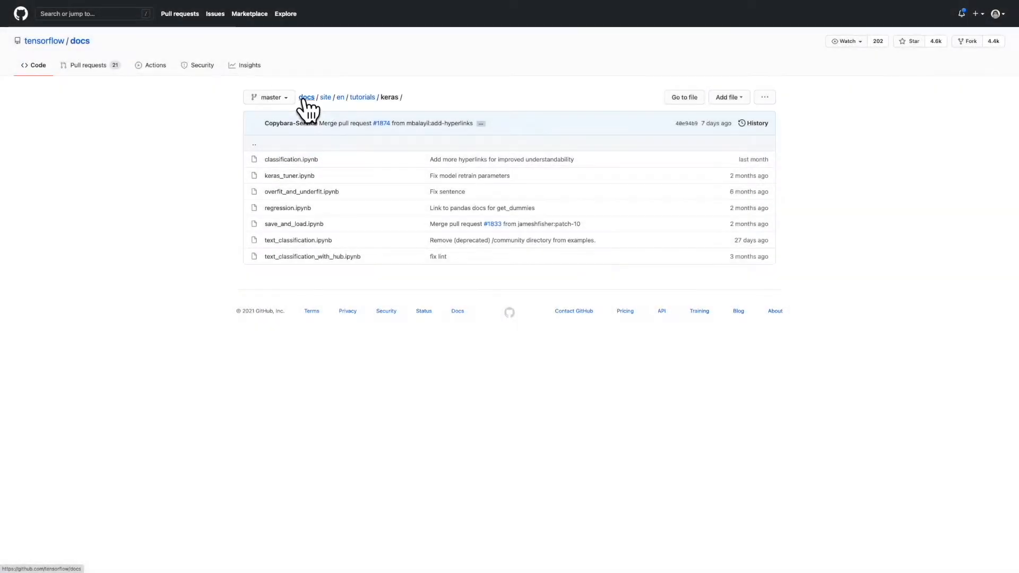
# - Go to the root of the tensorflow/docs repository on GitHub and copy its HTTPS clone URL
pyautogui.click(306, 98)
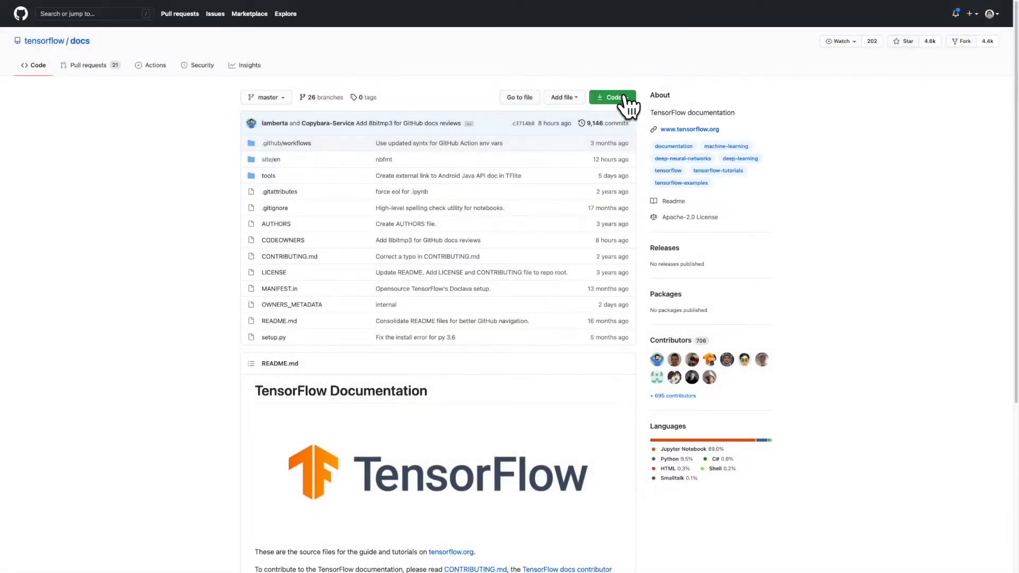
pyautogui.click(616, 98)
pyautogui.click(618, 148)
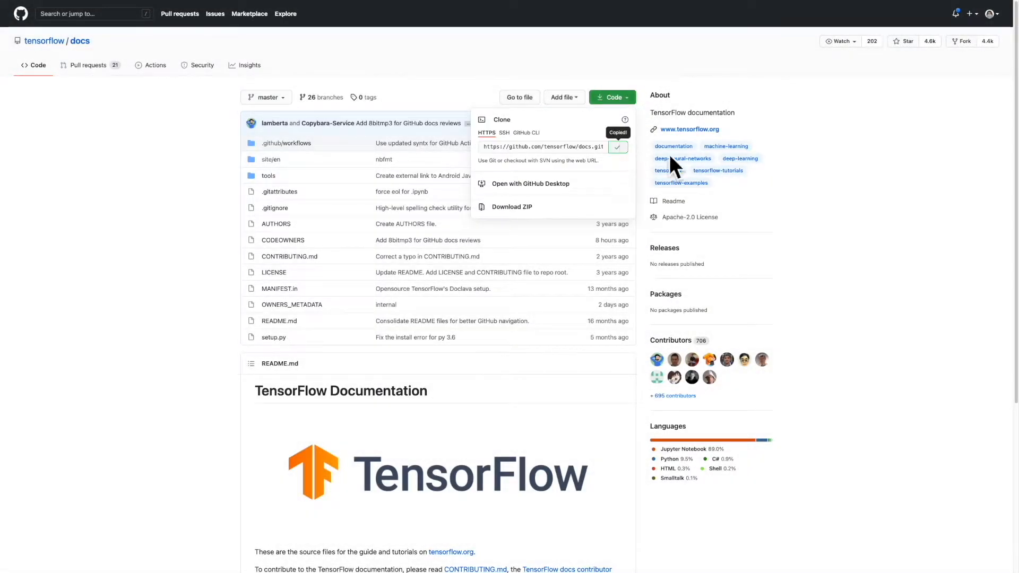
pyautogui.click(860, 186)
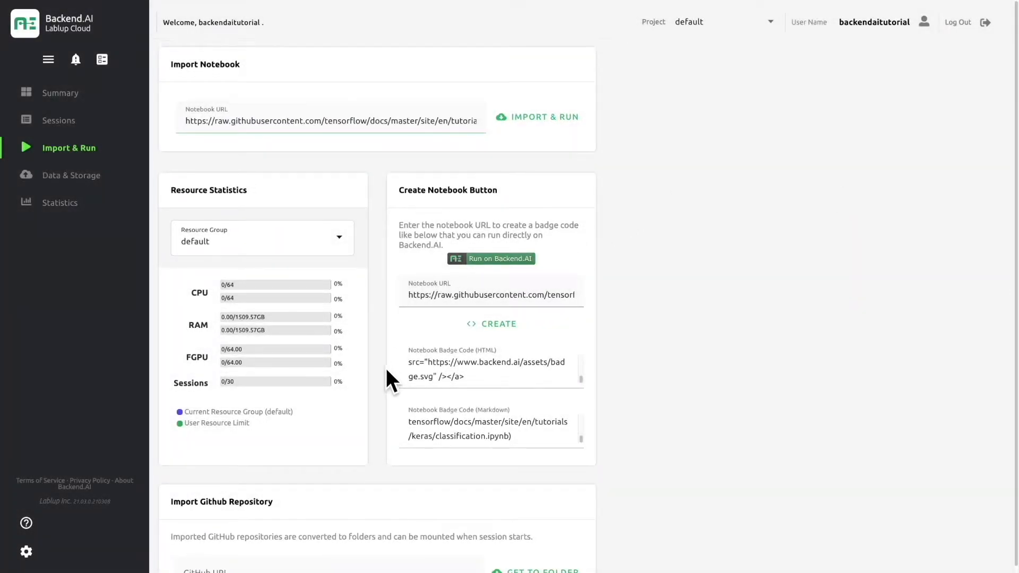
pyautogui.scroll(-1, 387, 372)
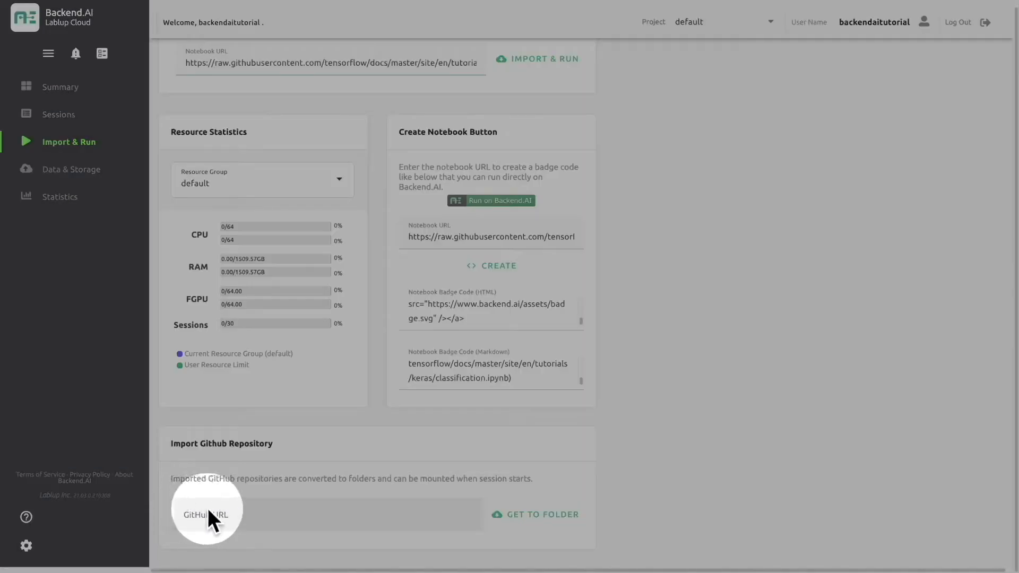
pyautogui.click(366, 513)
pyautogui.hotkey('ctrl', 'v')
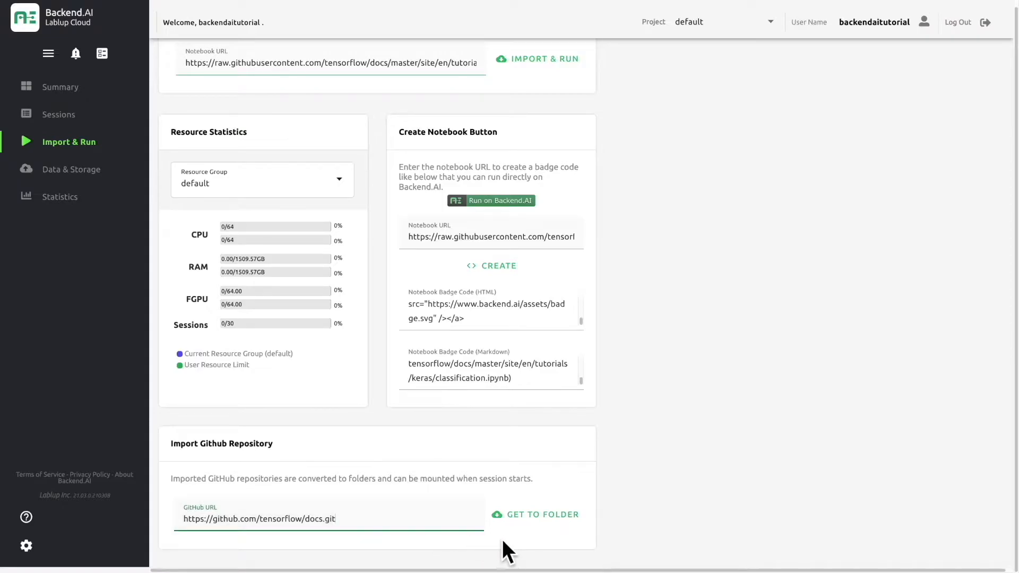
pyautogui.click(522, 537)
pyautogui.click(527, 516)
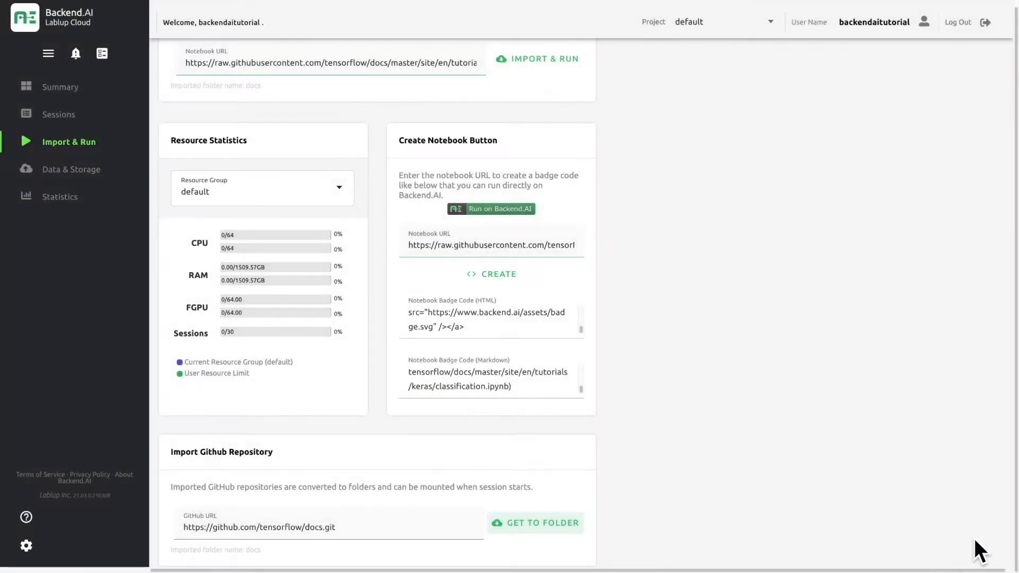
# - Open the imported docs folder in the data storage and examine the contents of its docs-master subfolder
pyautogui.click(74, 171)
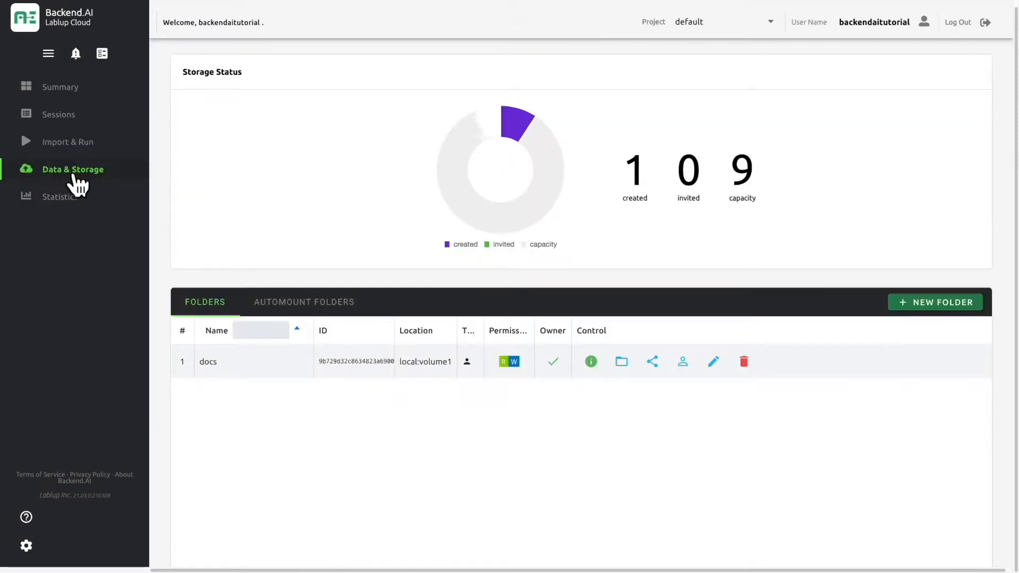
pyautogui.click(621, 362)
pyautogui.click(97, 168)
pyautogui.click(100, 403)
pyautogui.click(99, 167)
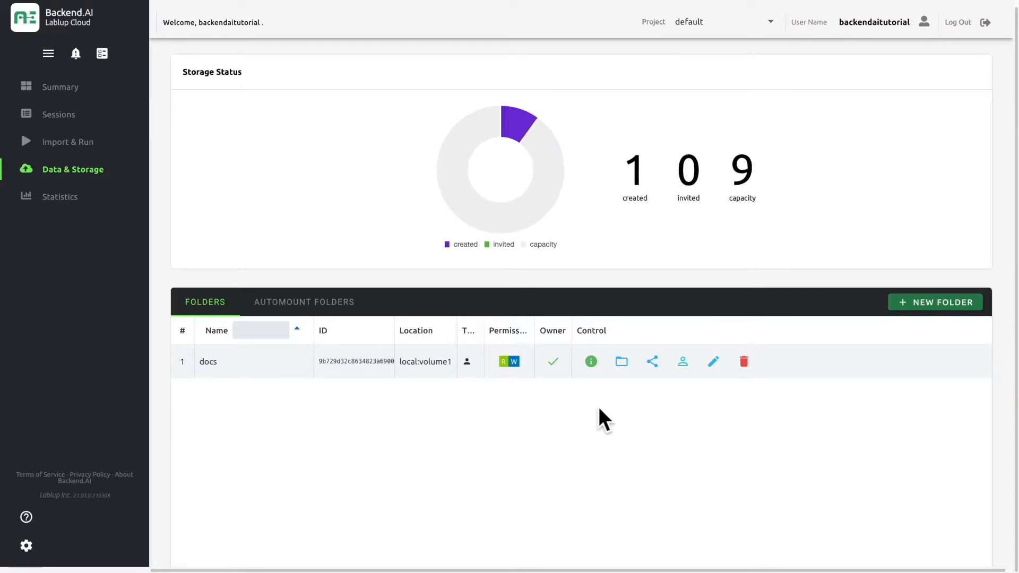
pyautogui.click(621, 362)
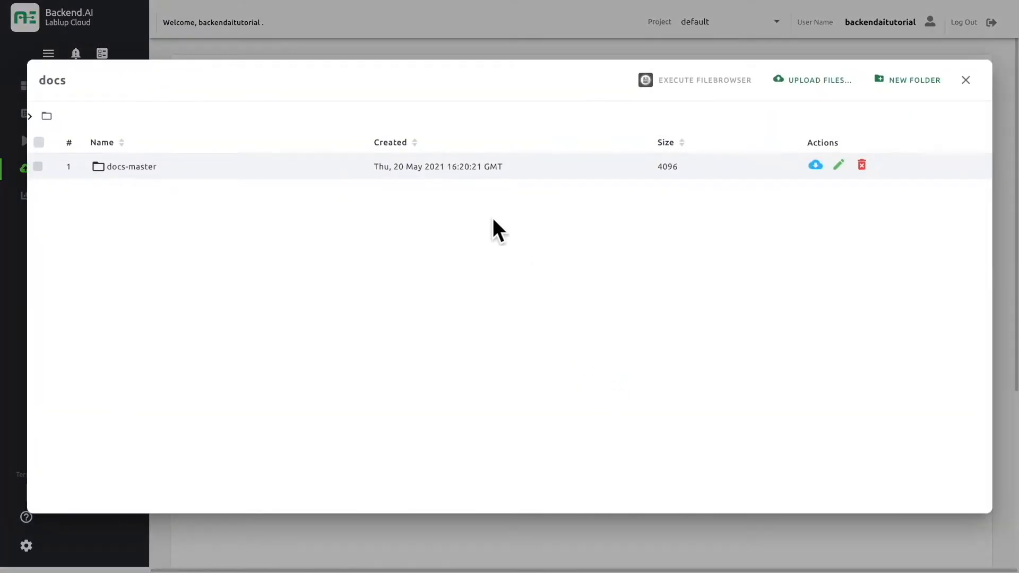
pyautogui.click(123, 173)
pyautogui.scroll(-1, 215, 281)
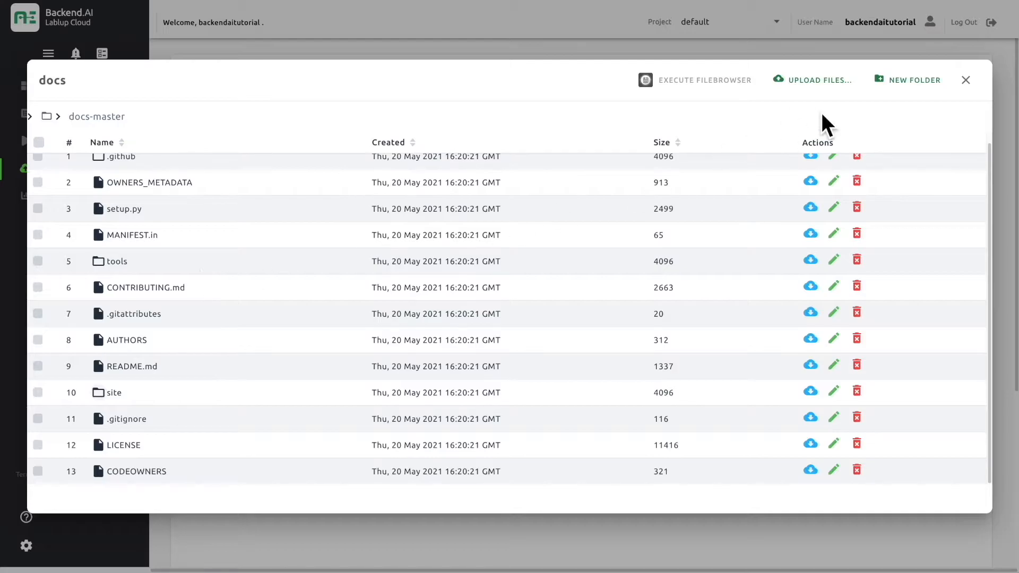
# - Close the docs folder and create a General, Read-Write user storage folder named backendaitutorial-folder on host seoul1:L3
pyautogui.click(965, 81)
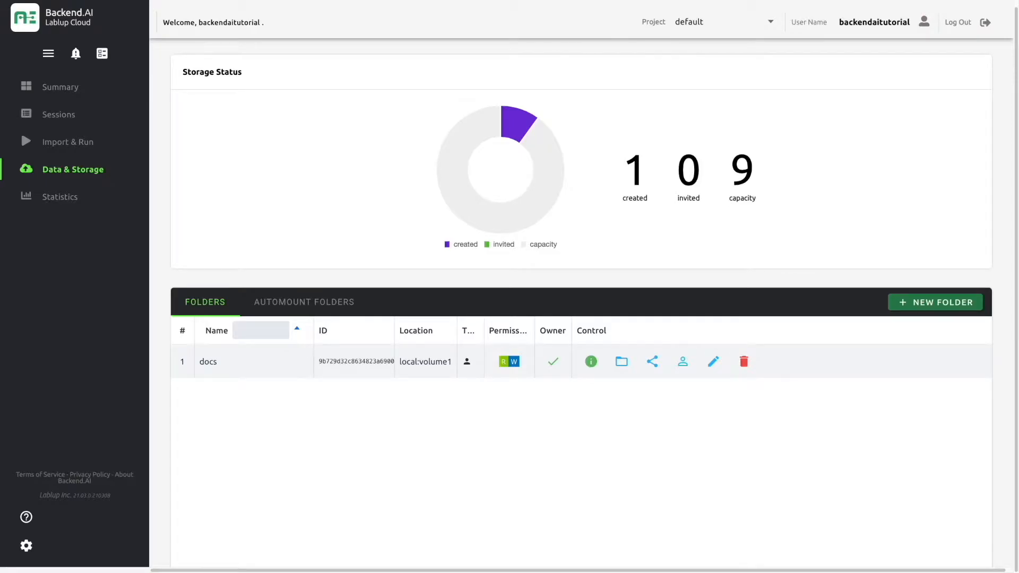
pyautogui.scroll(1, 581, 305)
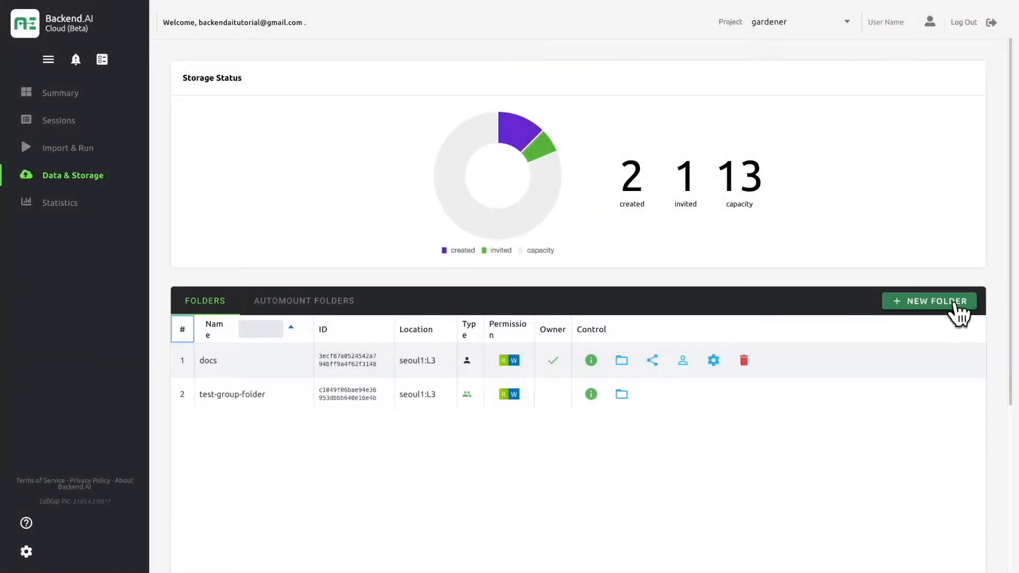
pyautogui.click(950, 302)
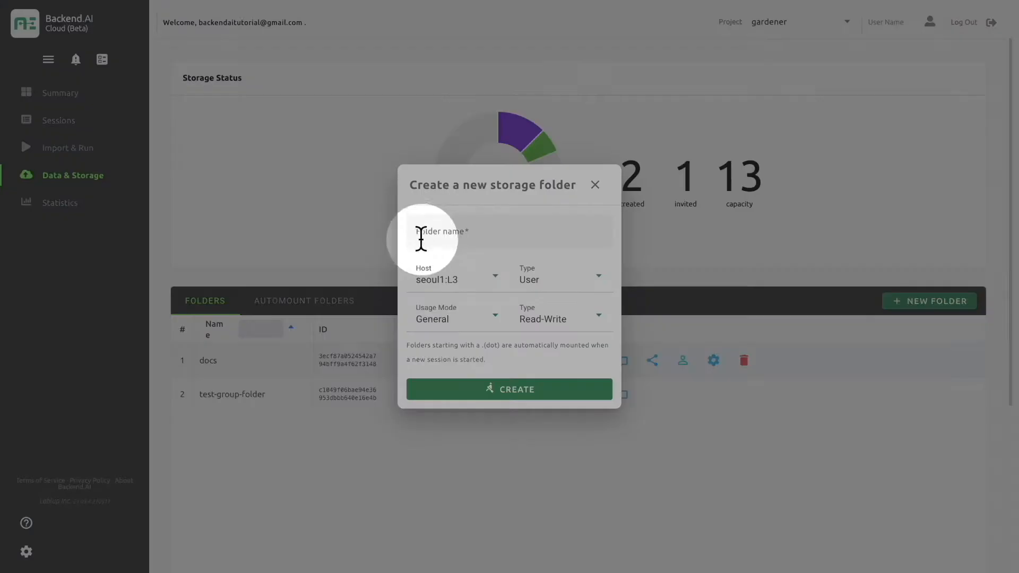
pyautogui.click(473, 233)
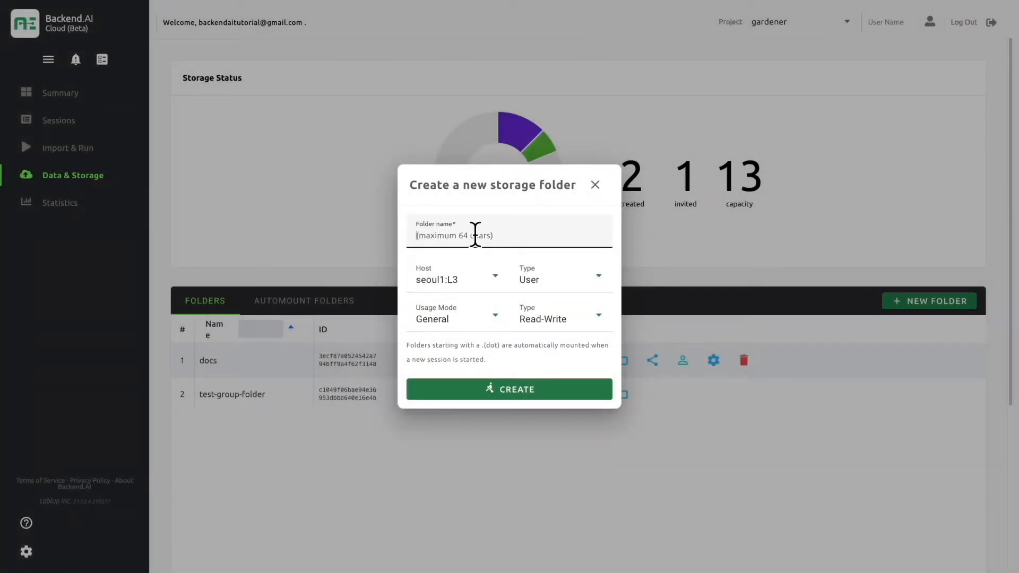
pyautogui.hotkey('ctrl', 'v')
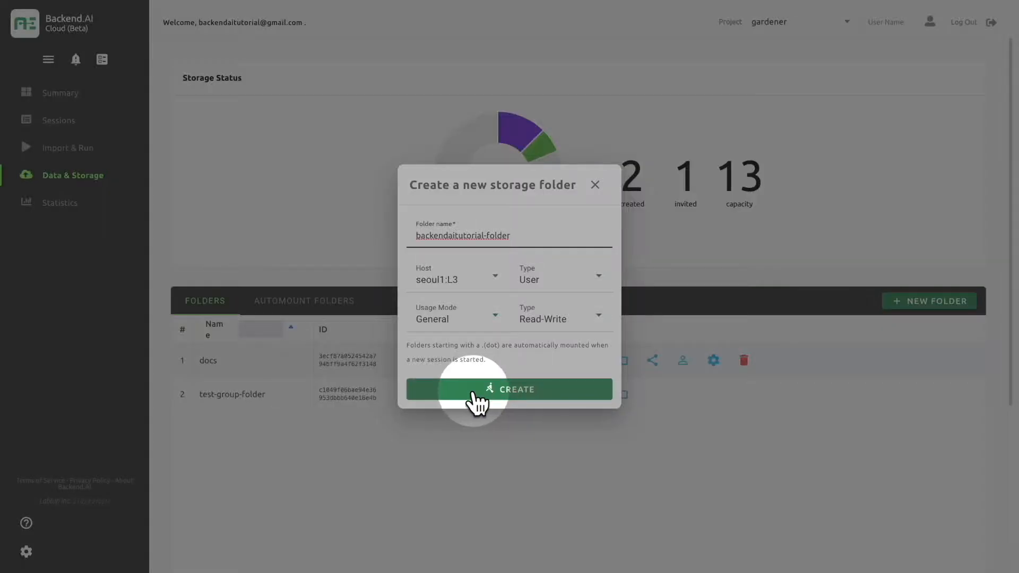
pyautogui.click(523, 390)
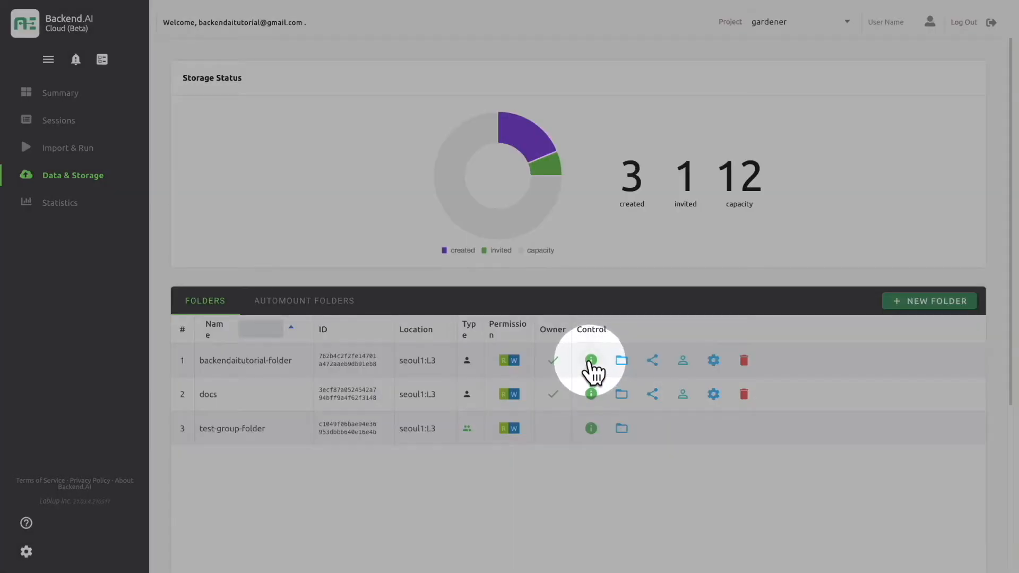
# - Review the details of backendaitutorial-folder and upload foo.txt from the local test-folder into it
pyautogui.click(590, 360)
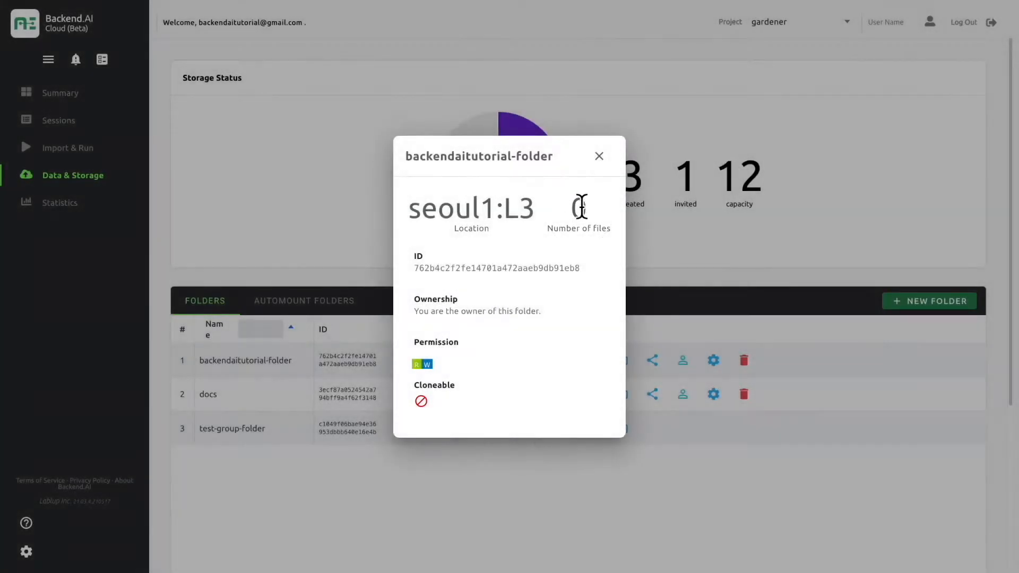
pyautogui.click(599, 156)
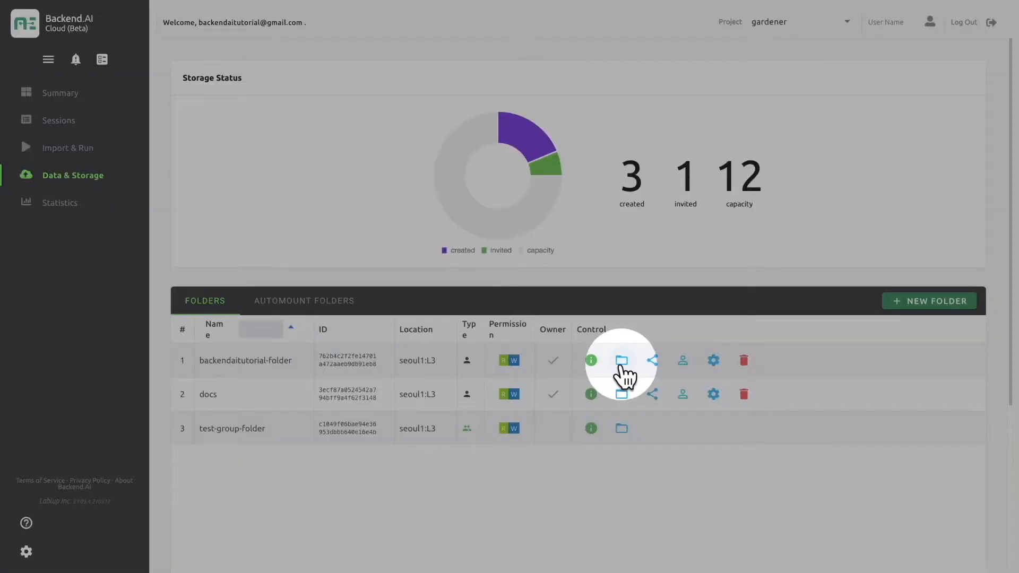
pyautogui.click(621, 362)
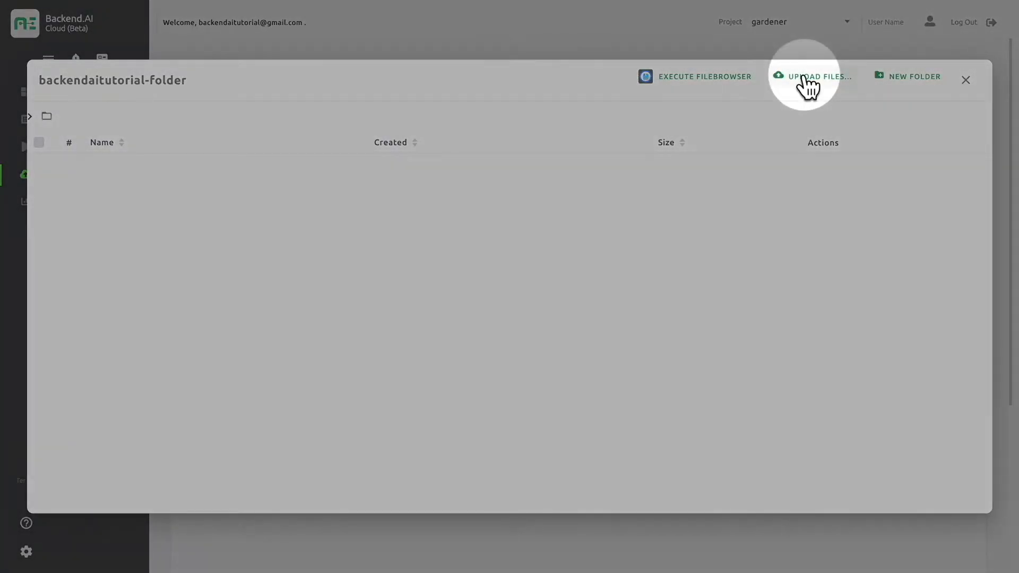
pyautogui.click(804, 76)
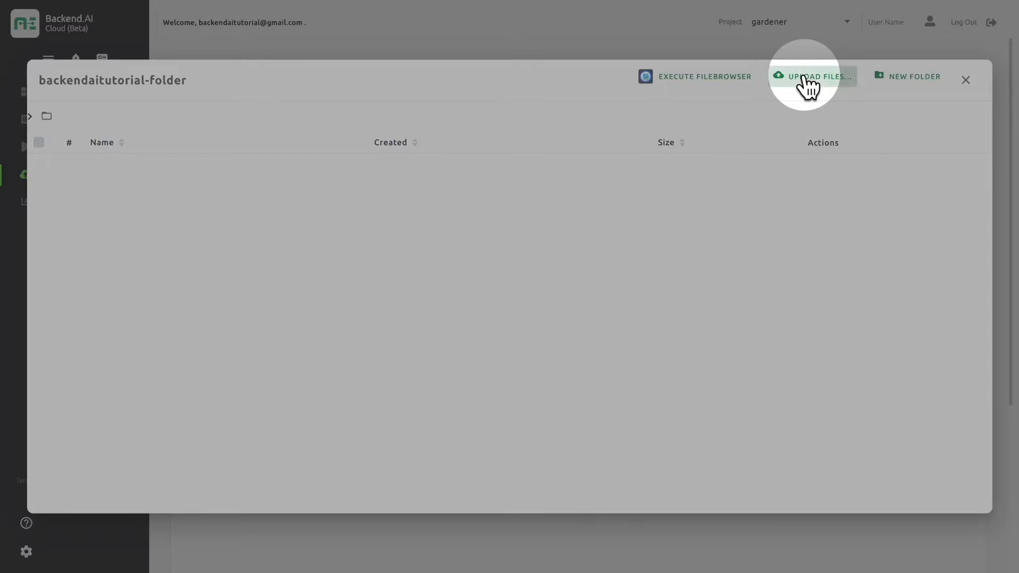
pyautogui.click(431, 239)
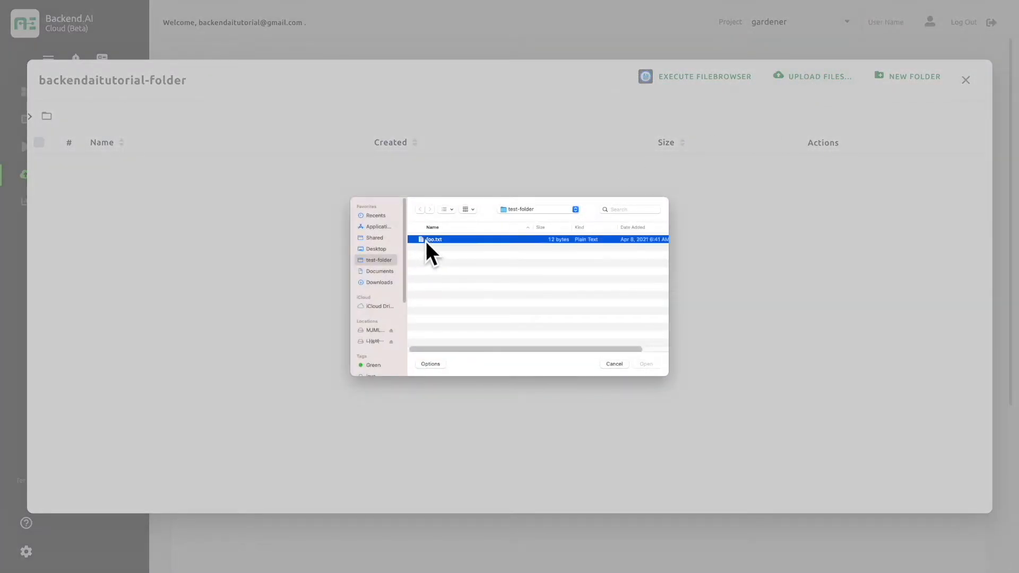
pyautogui.click(645, 363)
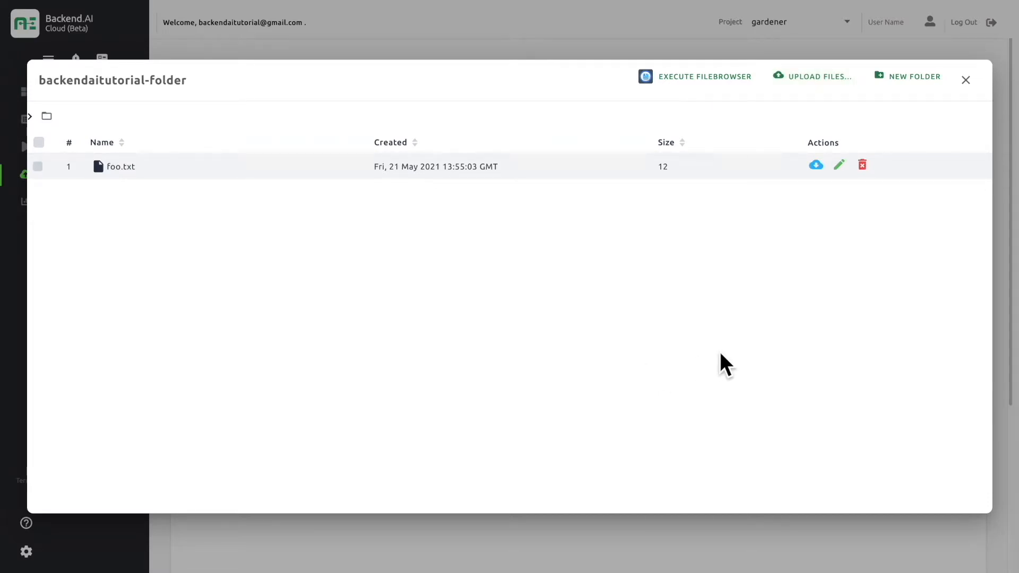
# - Create a subfolder named inner-folder inside backendaitutorial-folder
pyautogui.click(892, 78)
pyautogui.click(519, 282)
pyautogui.write('inner')
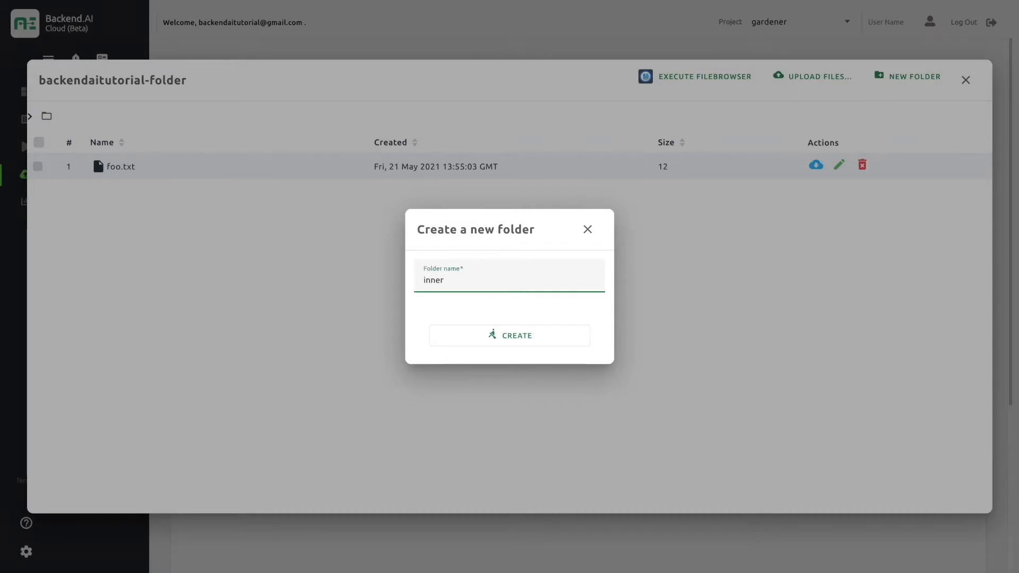
pyautogui.write('-folder')
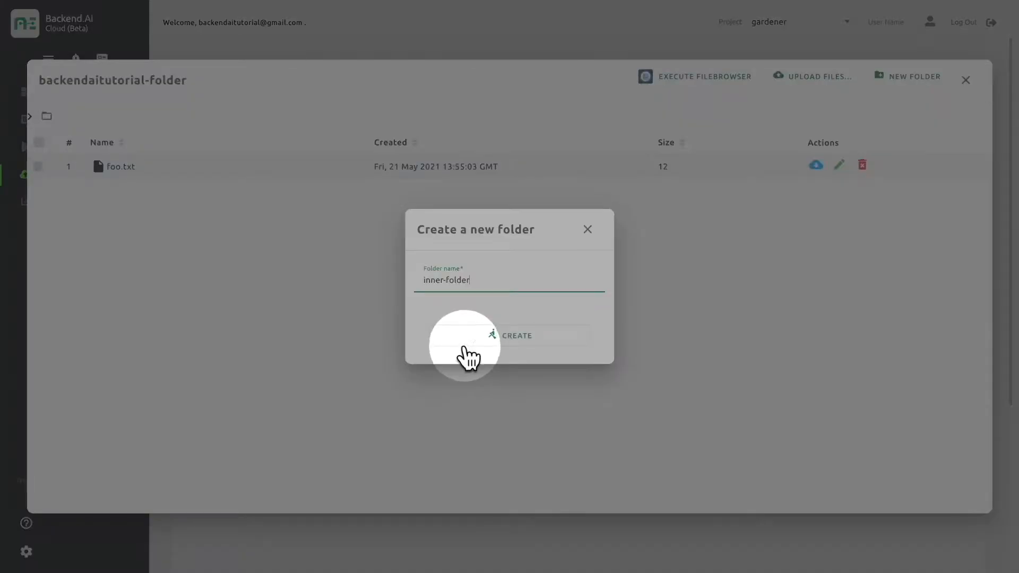
pyautogui.click(508, 337)
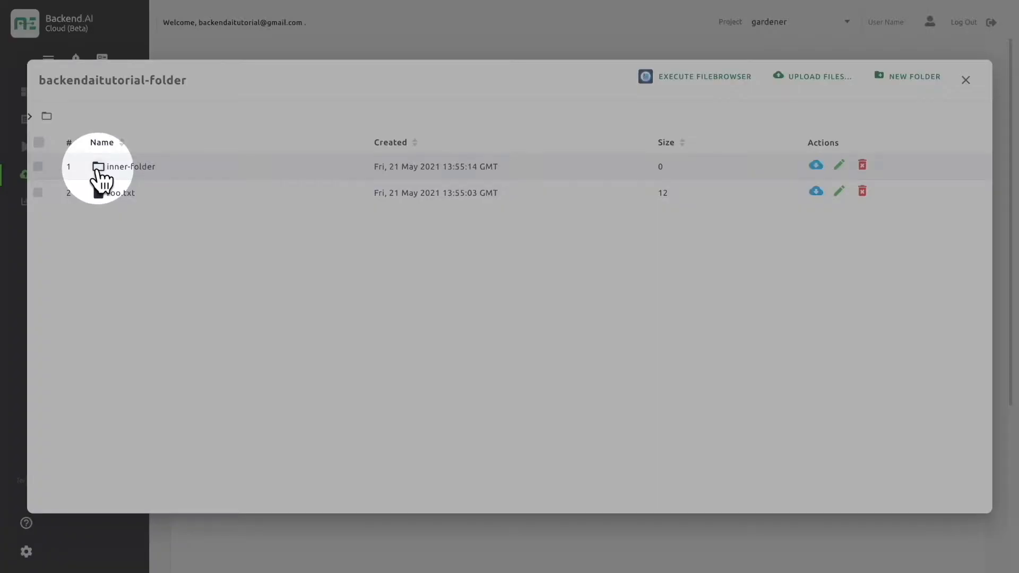
# - Upload foo.txt from the local test-folder into inner-folder and close the folder view
pyautogui.click(100, 169)
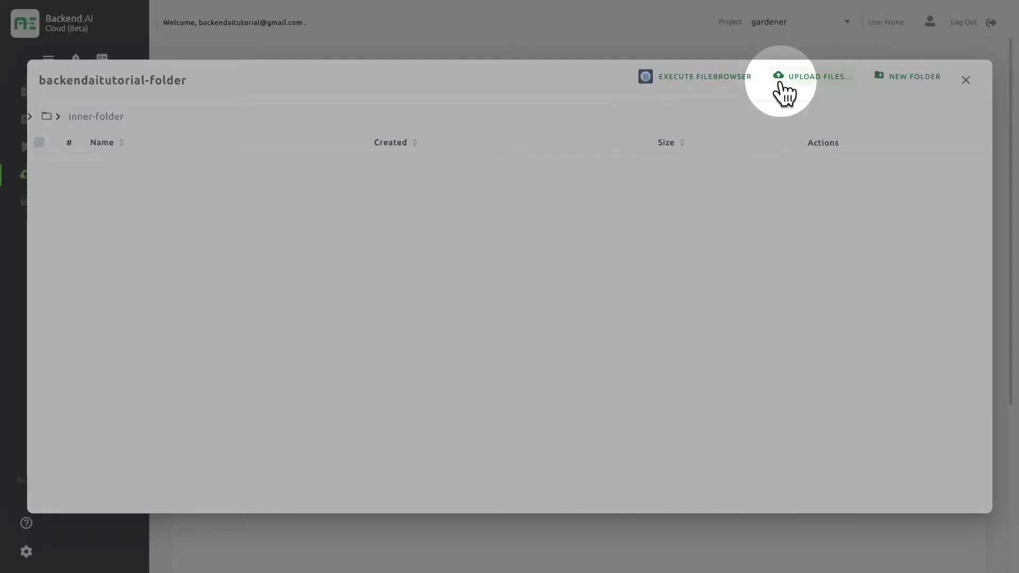
pyautogui.click(780, 80)
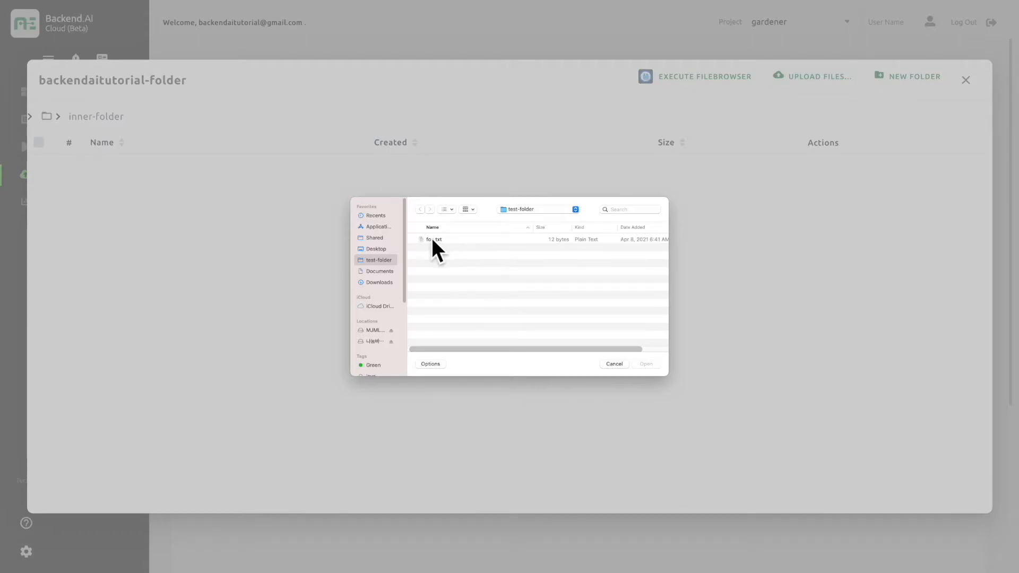
pyautogui.click(431, 239)
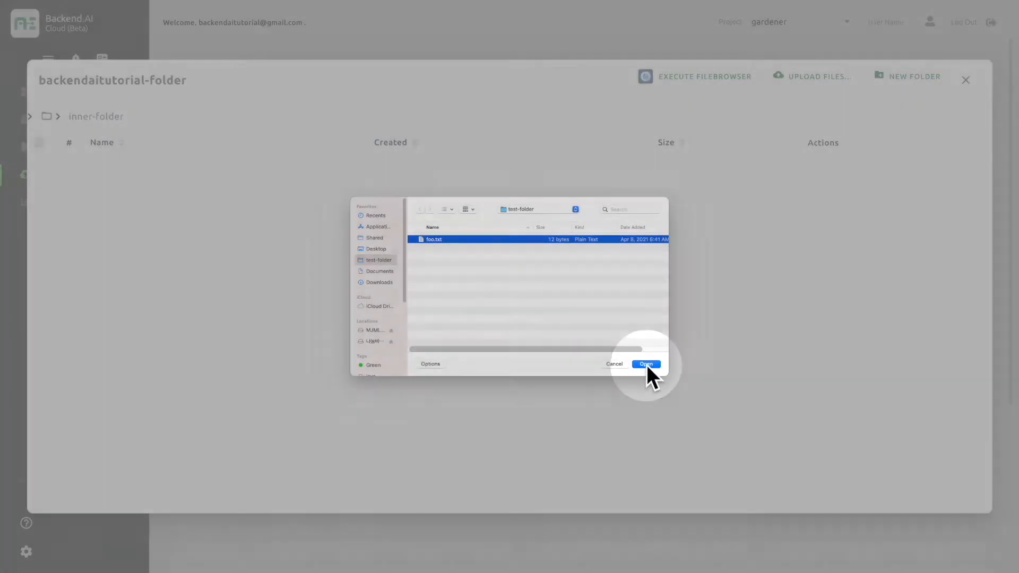
pyautogui.click(646, 364)
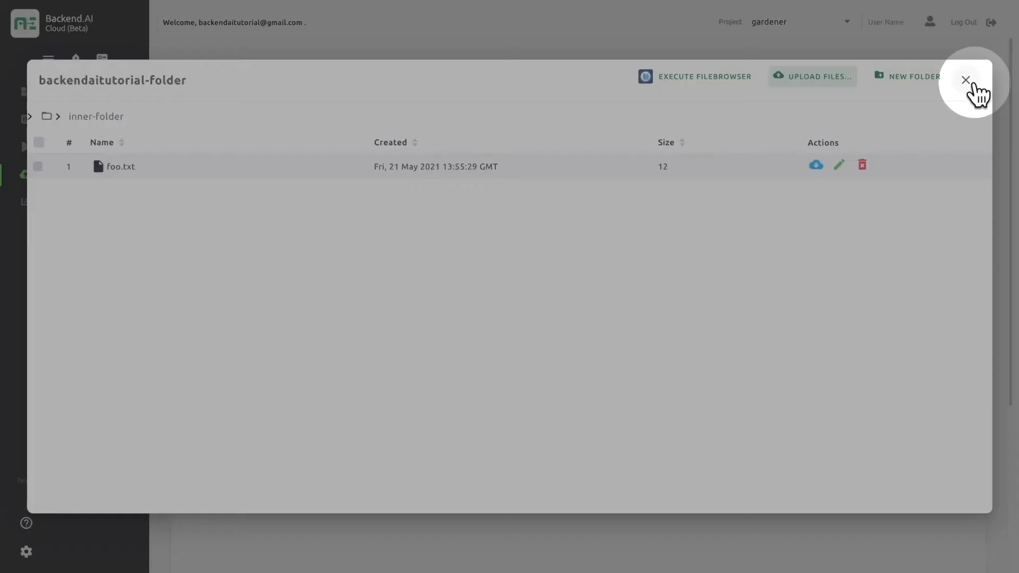
pyautogui.click(966, 80)
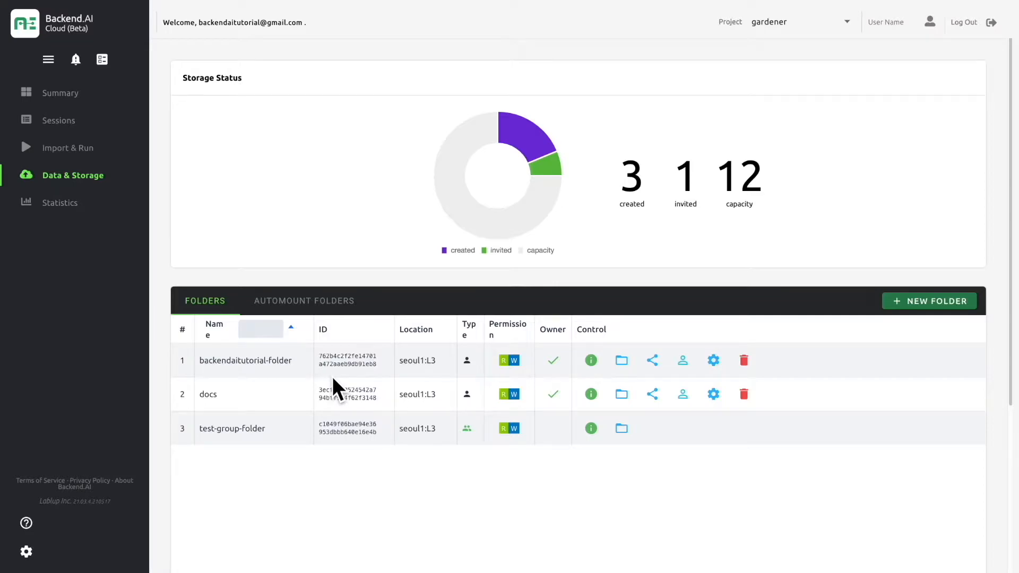
# - Set up a new TensorFlow compute session with backendaitutorial-folder selected as the folder to mount
pyautogui.click(55, 123)
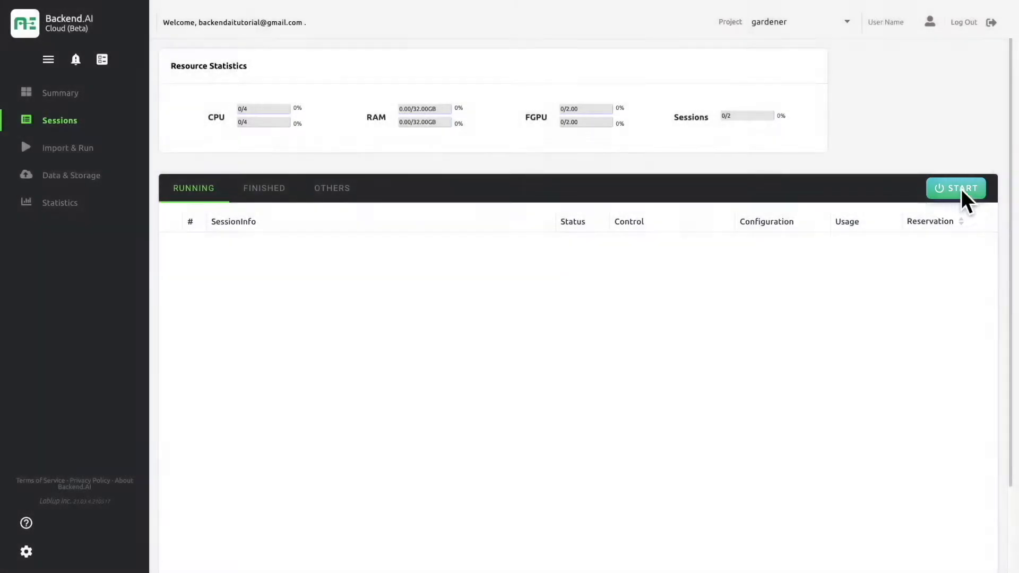
pyautogui.click(960, 189)
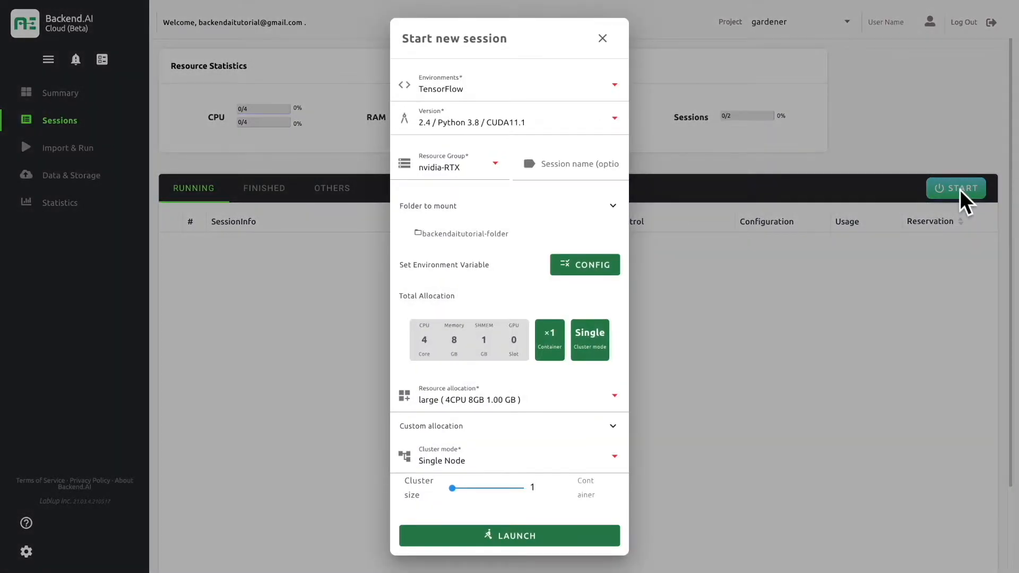
pyautogui.click(556, 212)
pyautogui.click(601, 278)
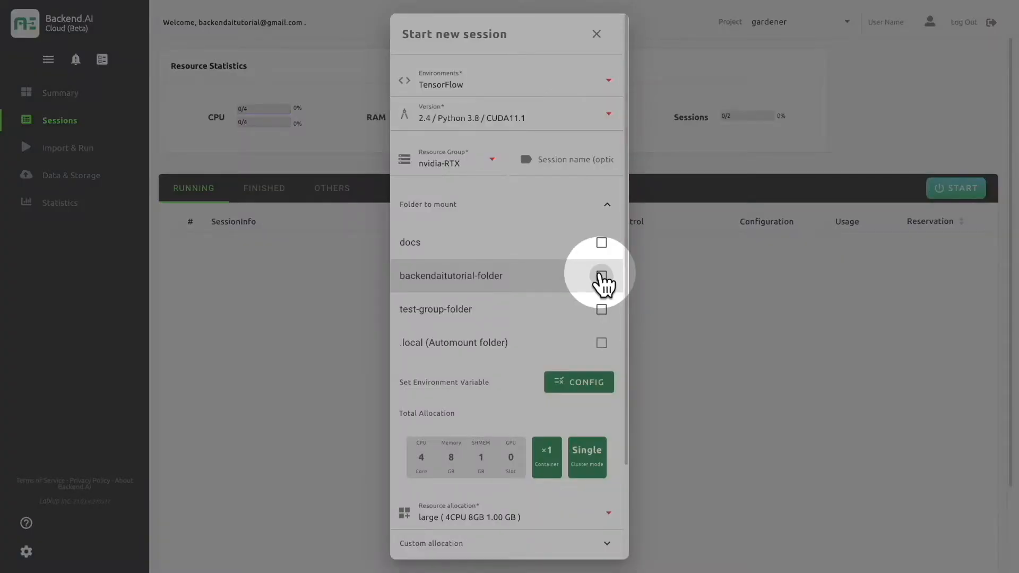
pyautogui.click(601, 276)
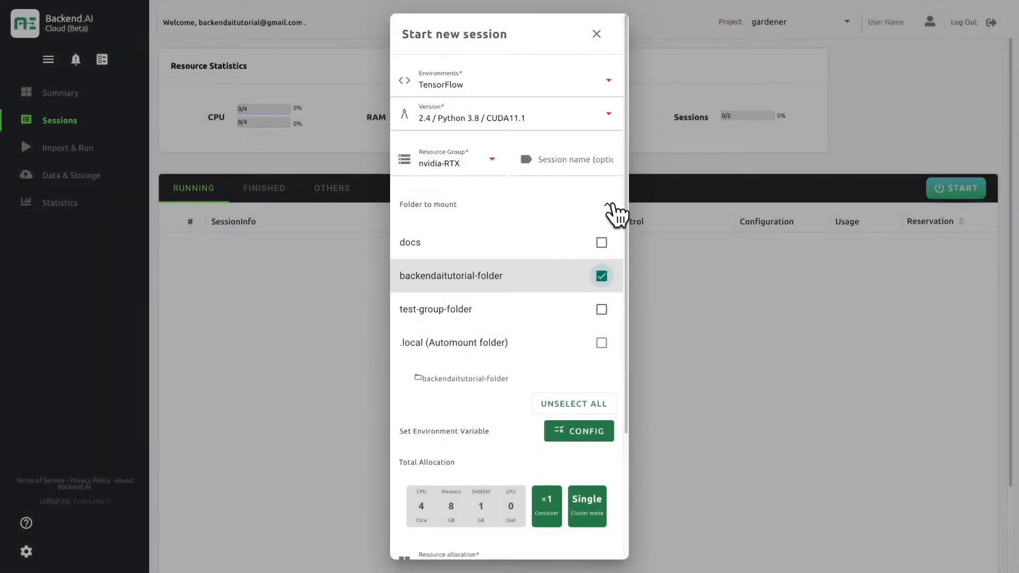
pyautogui.click(610, 210)
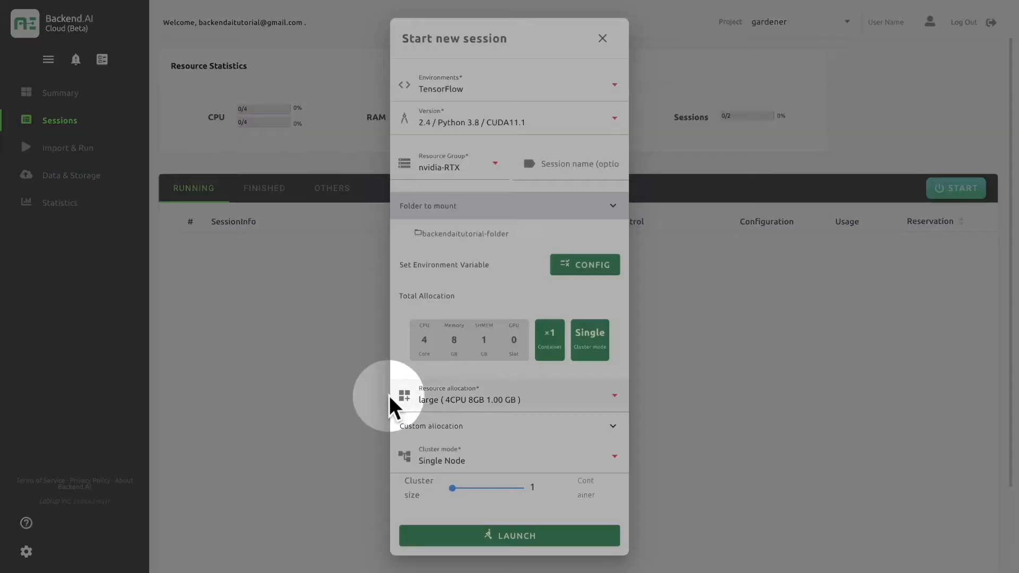
# - Set the new session's resource allocation to small (1CPU 4GB 64MB) and launch the session
pyautogui.click(486, 398)
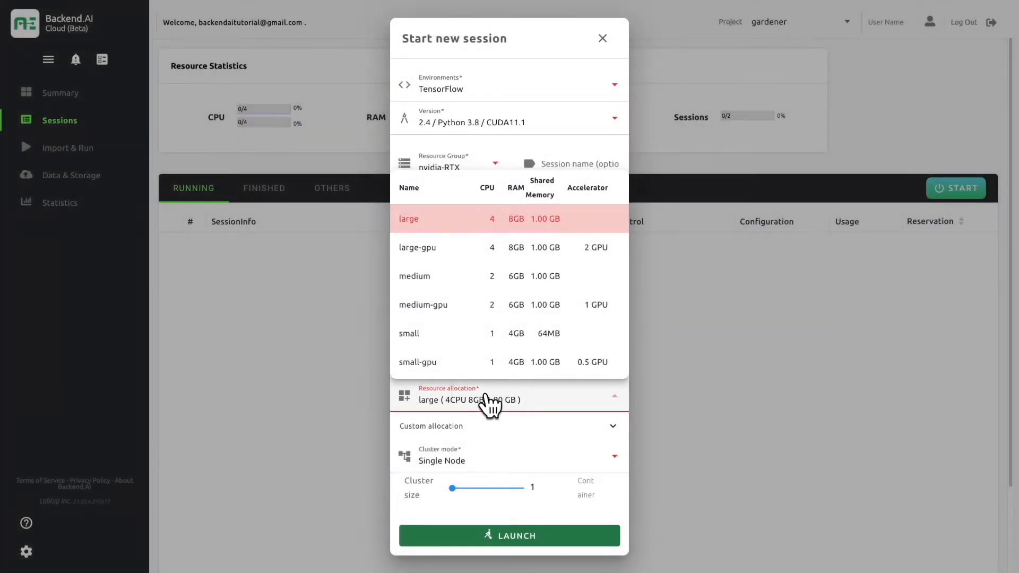
pyautogui.click(410, 334)
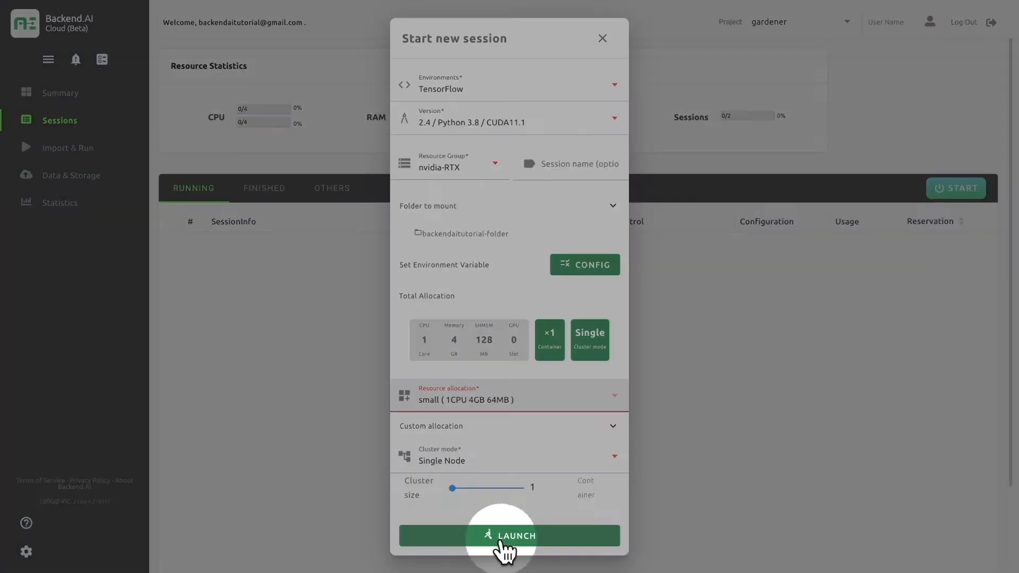
pyautogui.click(509, 538)
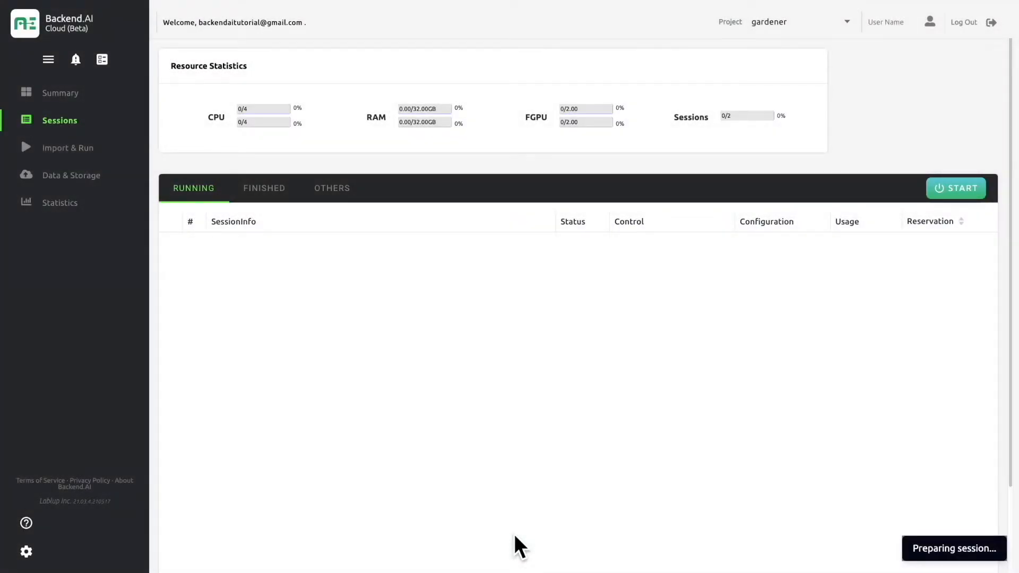
# - Open the session's Console and list the home directory with ls and backendaitutorial-folder recursively with ls -R
pyautogui.click(630, 253)
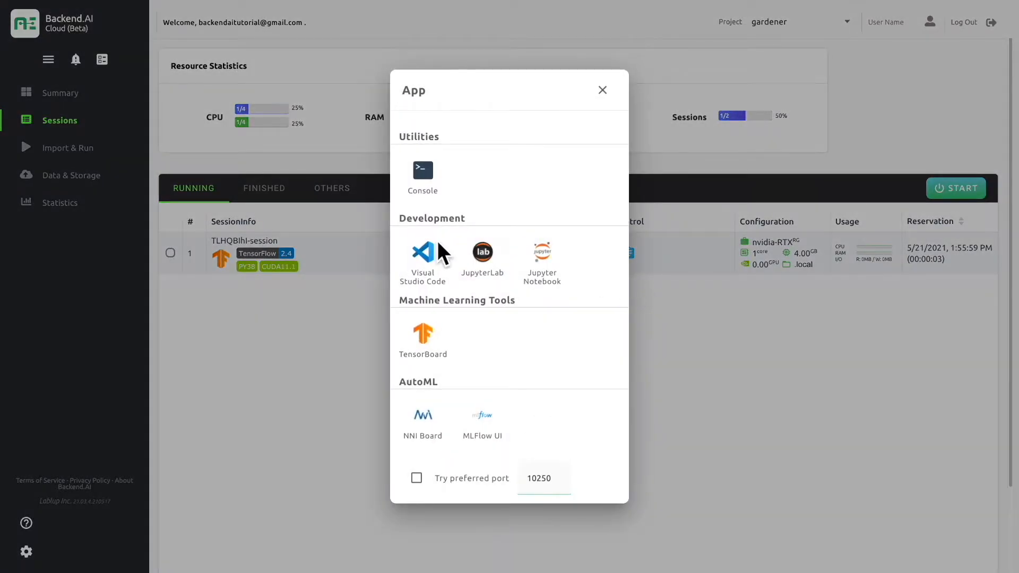
pyautogui.click(423, 172)
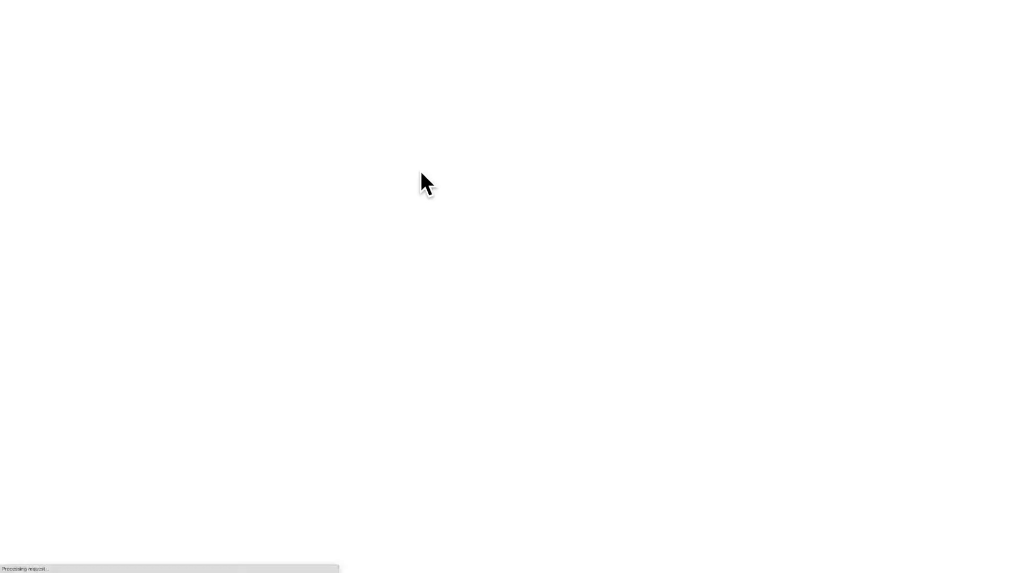
pyautogui.write('ls')
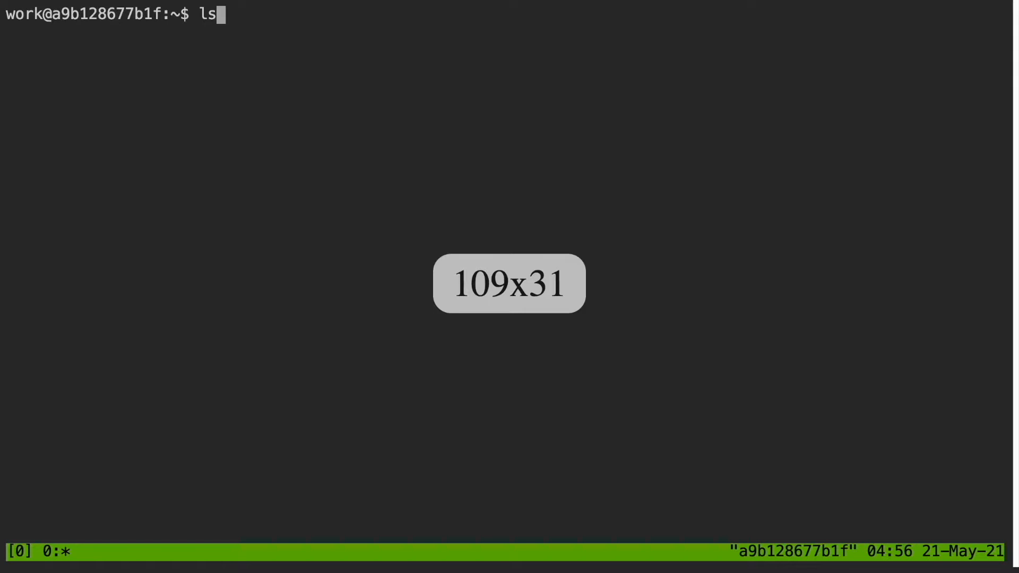
pyautogui.press('Return')
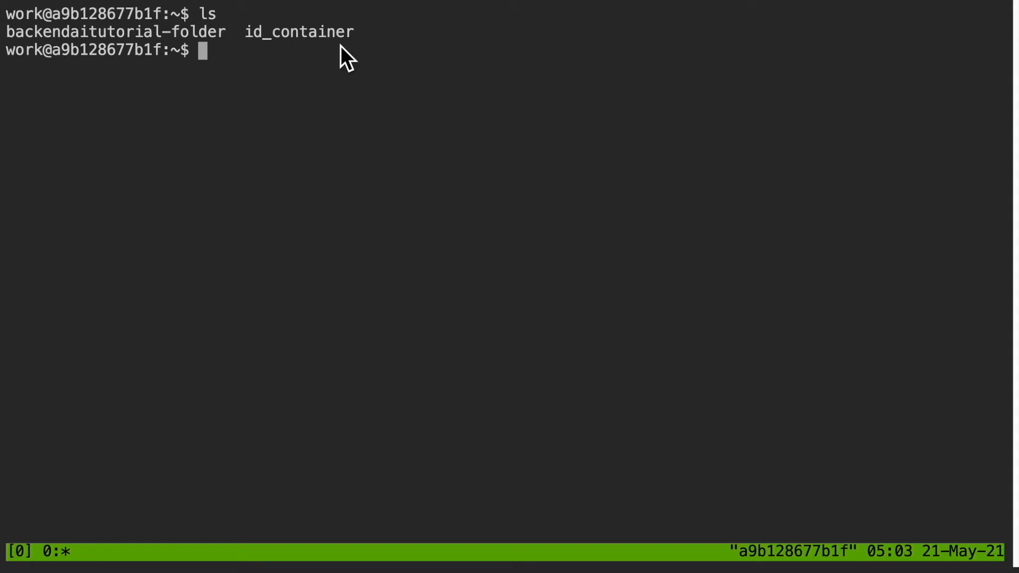
pyautogui.write('ls -R ba')
pyautogui.press('Tab')
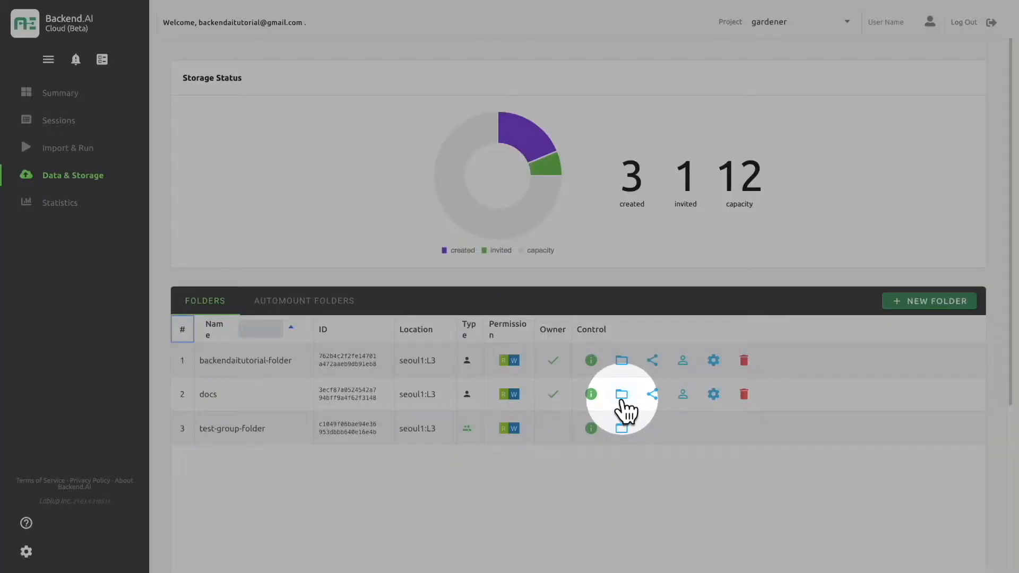
# - Open the docs storage folder and browse to docs-master/site/en/tutorials
pyautogui.click(622, 394)
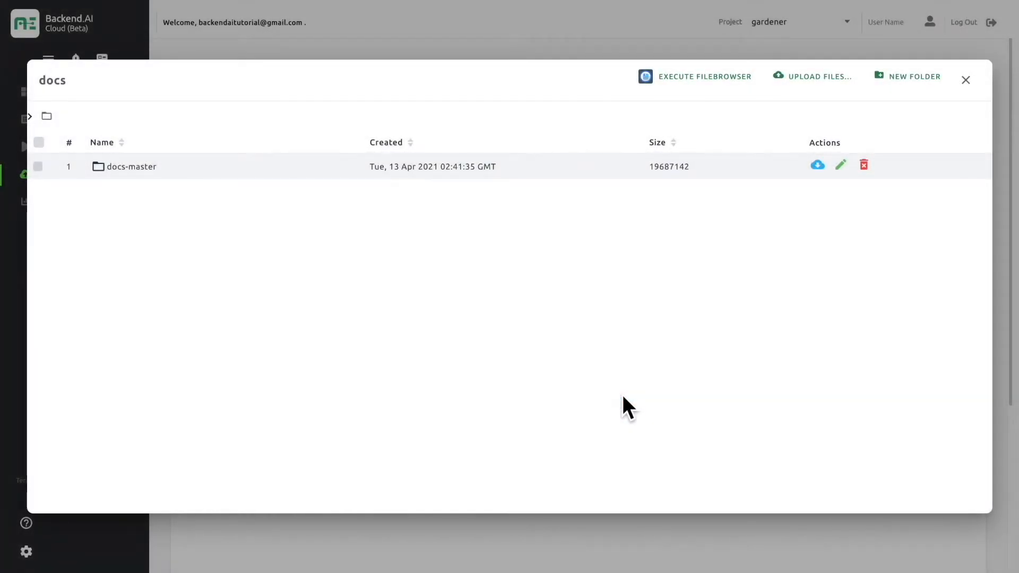
pyautogui.click(98, 168)
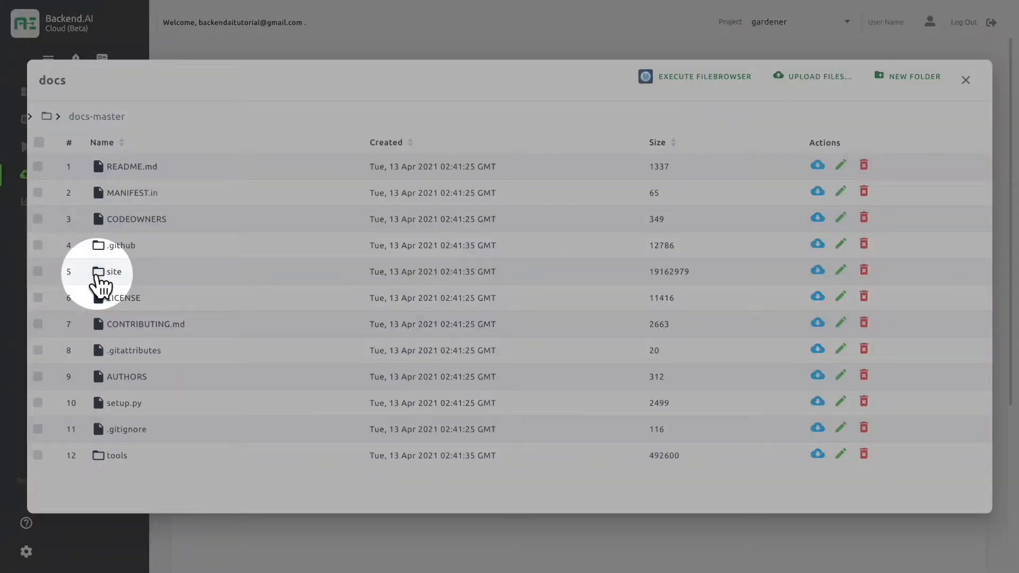
pyautogui.click(98, 271)
pyautogui.click(101, 169)
pyautogui.scroll(-6, 109, 345)
pyautogui.click(107, 471)
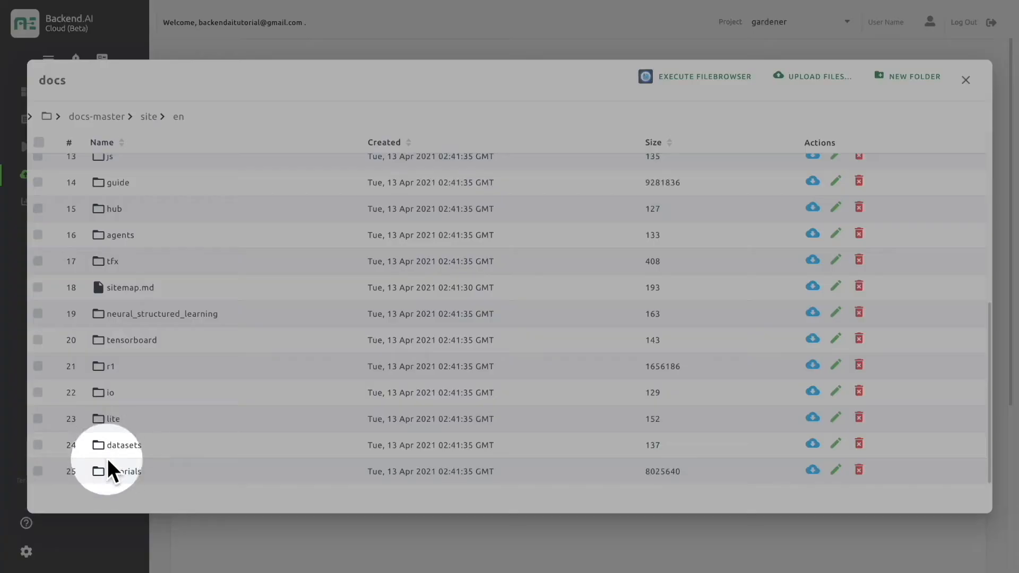
# - Download the keras folder as a Zip archive named keras into test-folder, and view the matching keras directory in tensorflow/docs on GitHub
pyautogui.click(812, 447)
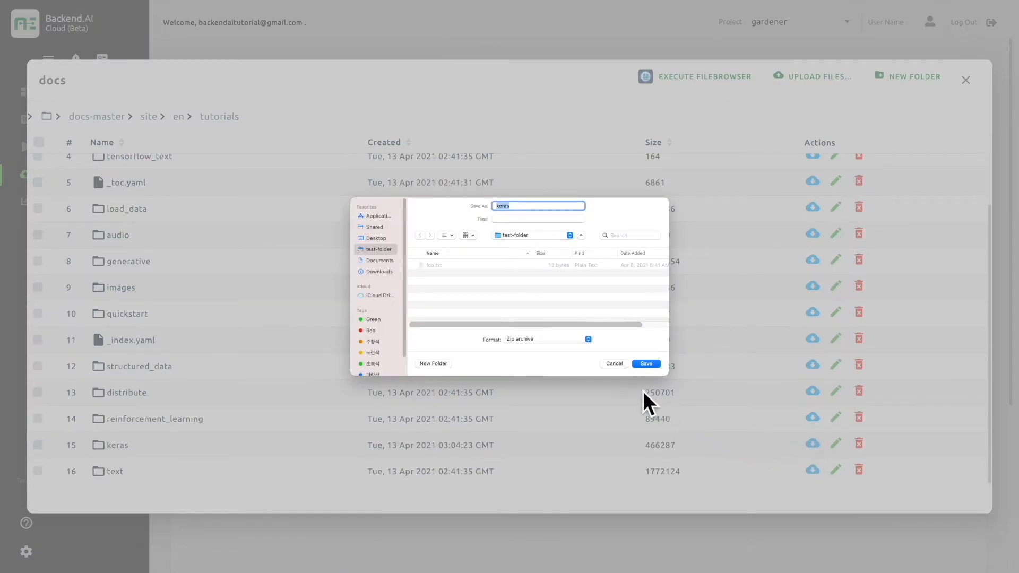
pyautogui.click(499, 339)
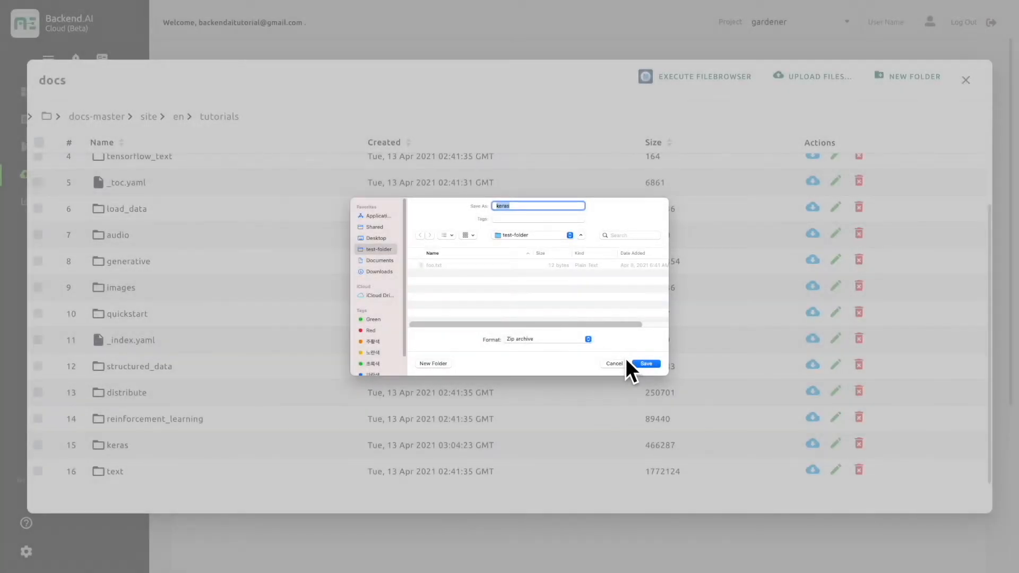
pyautogui.click(646, 364)
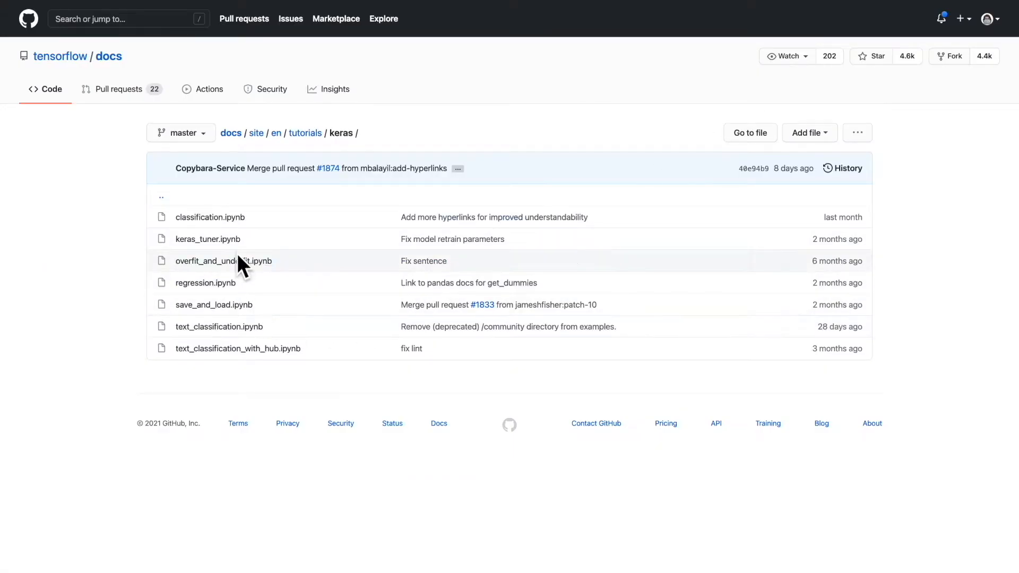
pyautogui.click(209, 224)
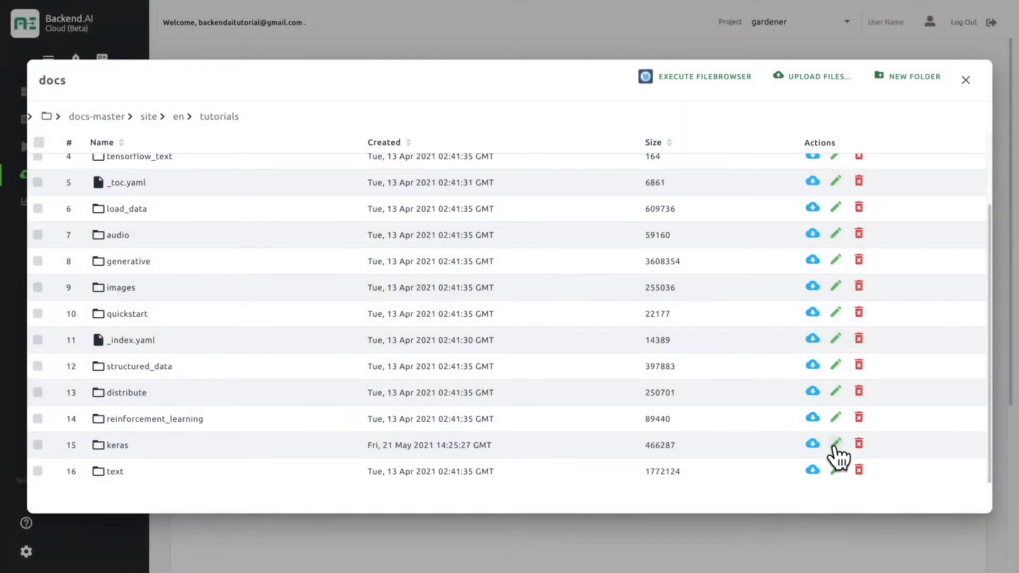
# - Rename the keras folder inside tutorials as keras-downloaded
pyautogui.click(836, 447)
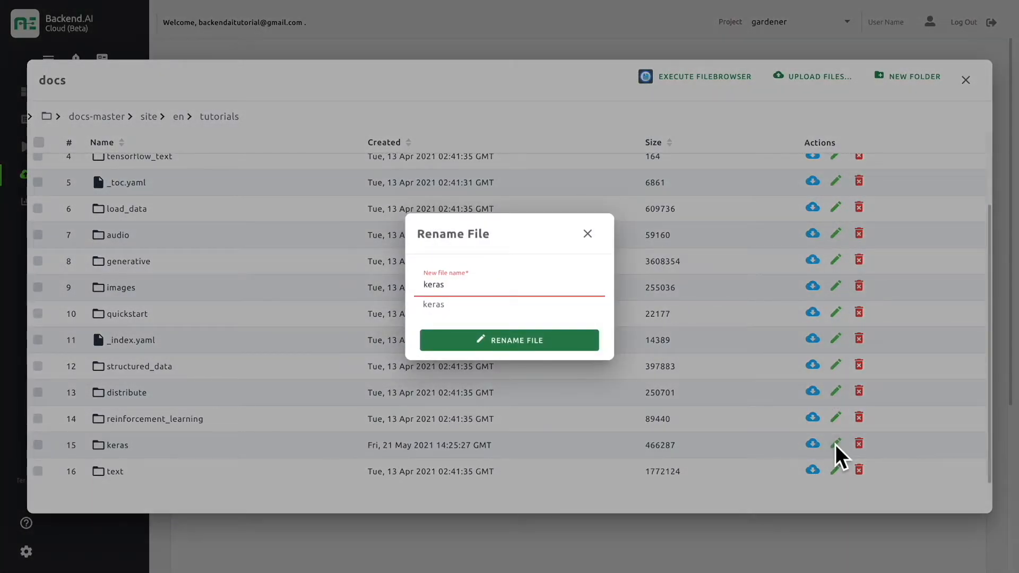
pyautogui.doubleClick(461, 285)
pyautogui.press('Right')
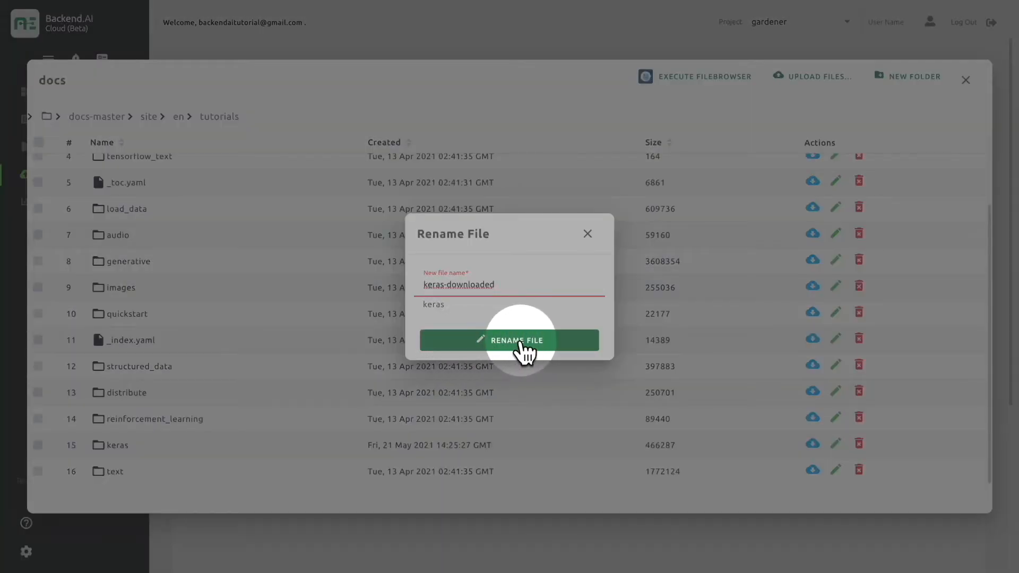
pyautogui.click(522, 342)
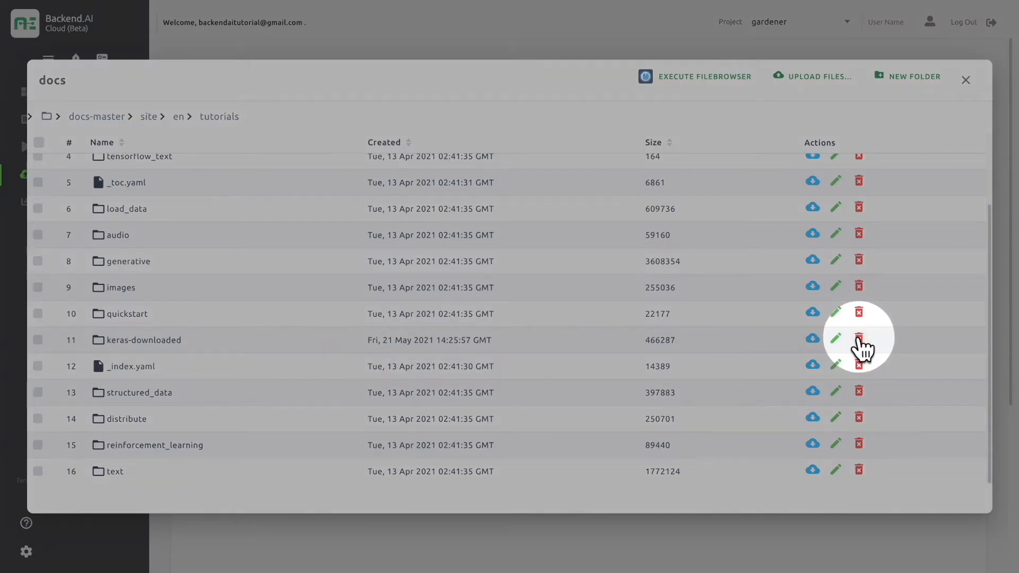
# - Request deletion of keras-downloaded alone and together with structured_data and distribute, cancel both confirmations, and close the docs folder view
pyautogui.click(857, 340)
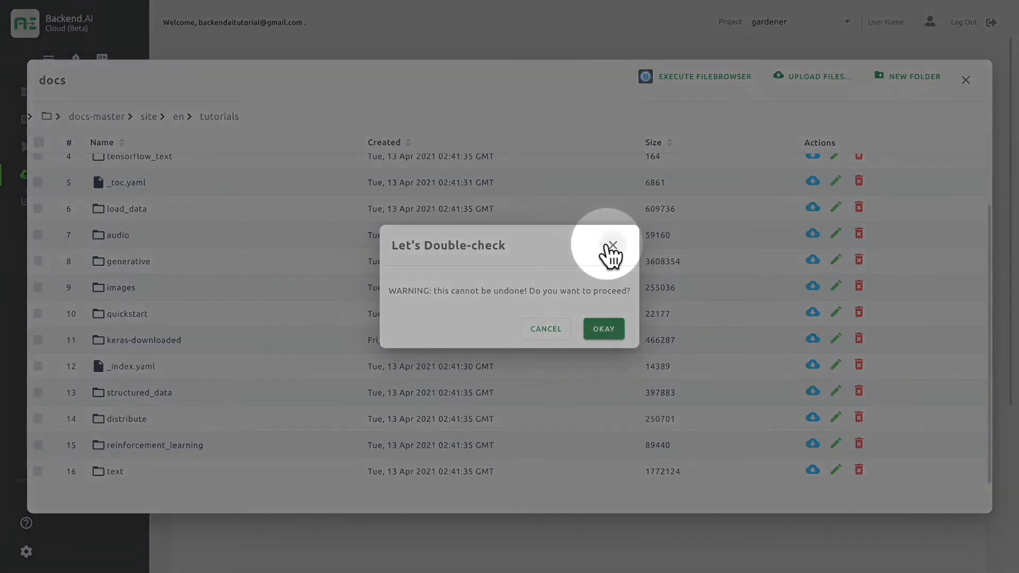
pyautogui.click(612, 245)
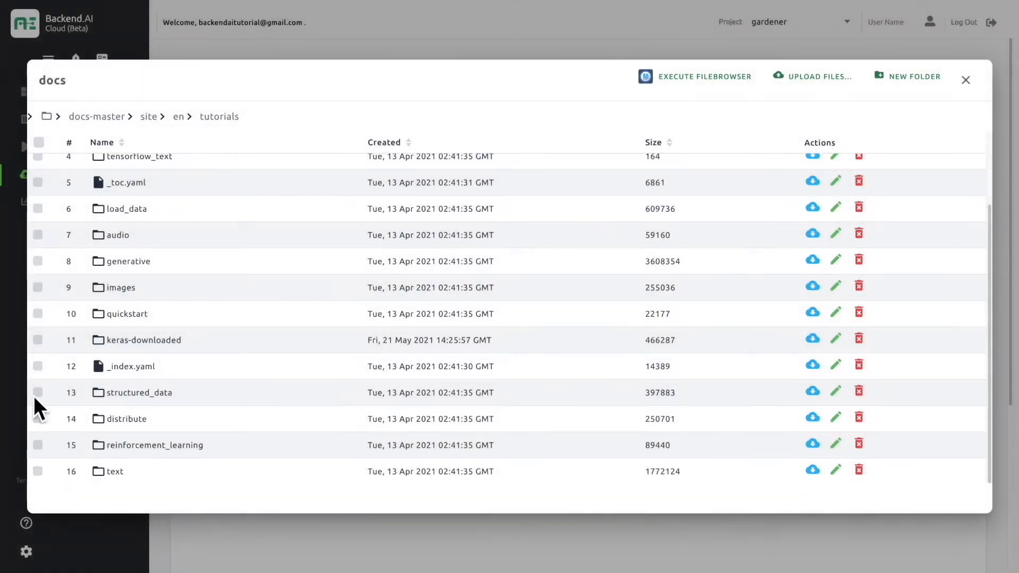
pyautogui.click(38, 340)
pyautogui.click(37, 392)
pyautogui.click(38, 418)
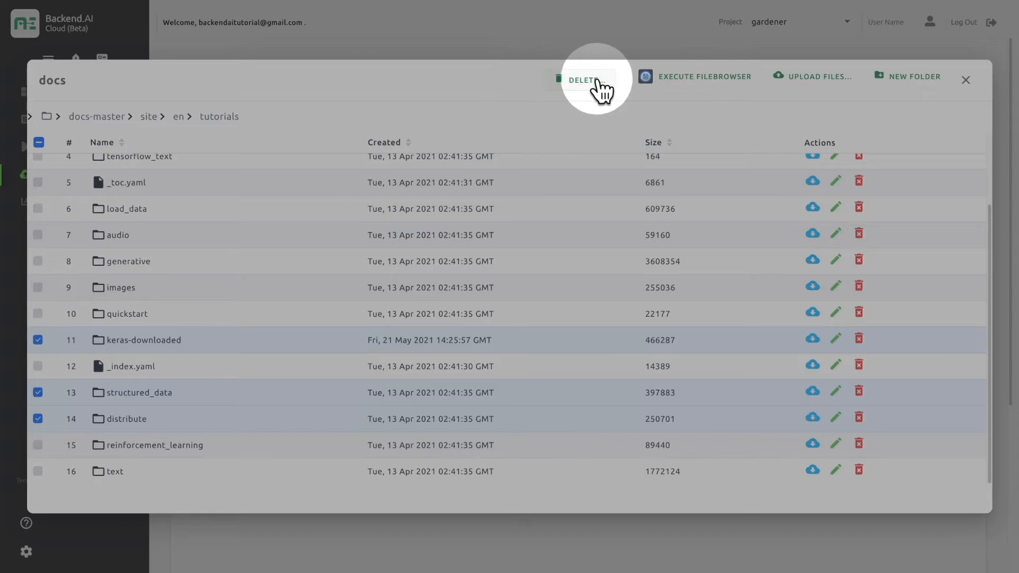
pyautogui.click(599, 87)
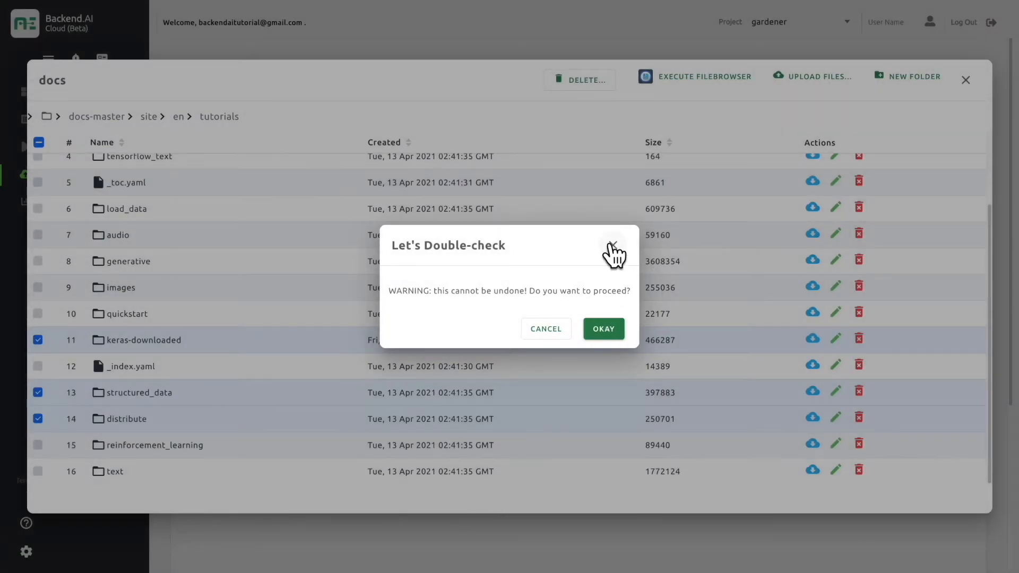
pyautogui.click(611, 245)
pyautogui.click(965, 79)
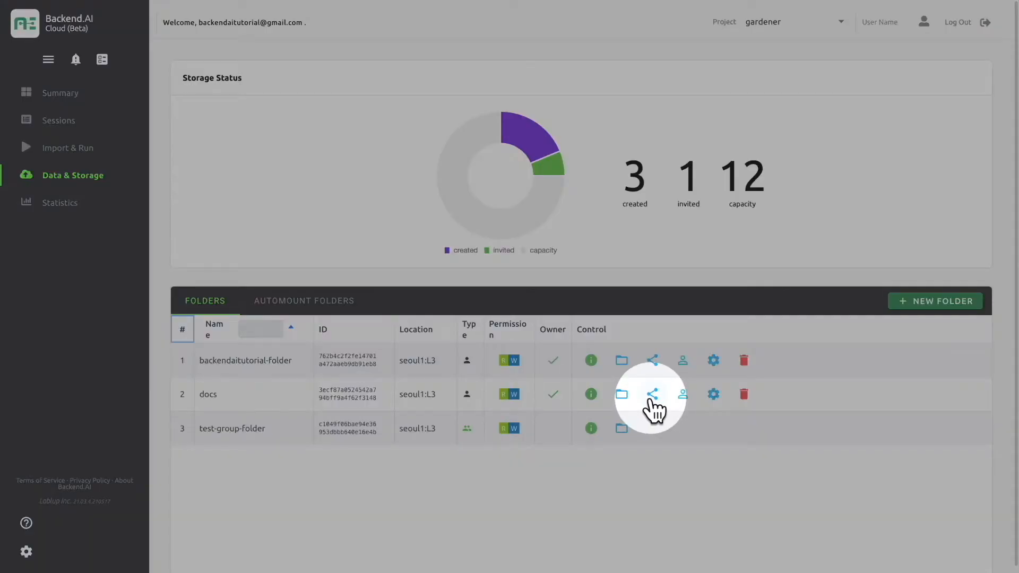
# - Start sharing the docs folder and enter the invitee's e-mail address
pyautogui.click(652, 394)
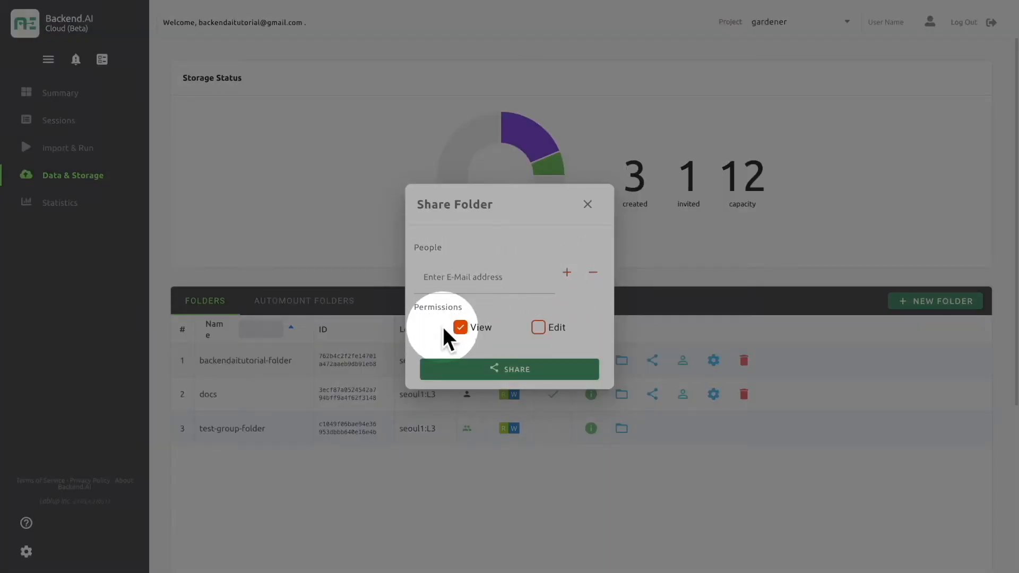
pyautogui.click(463, 281)
pyautogui.hotkey('ctrl', 'v')
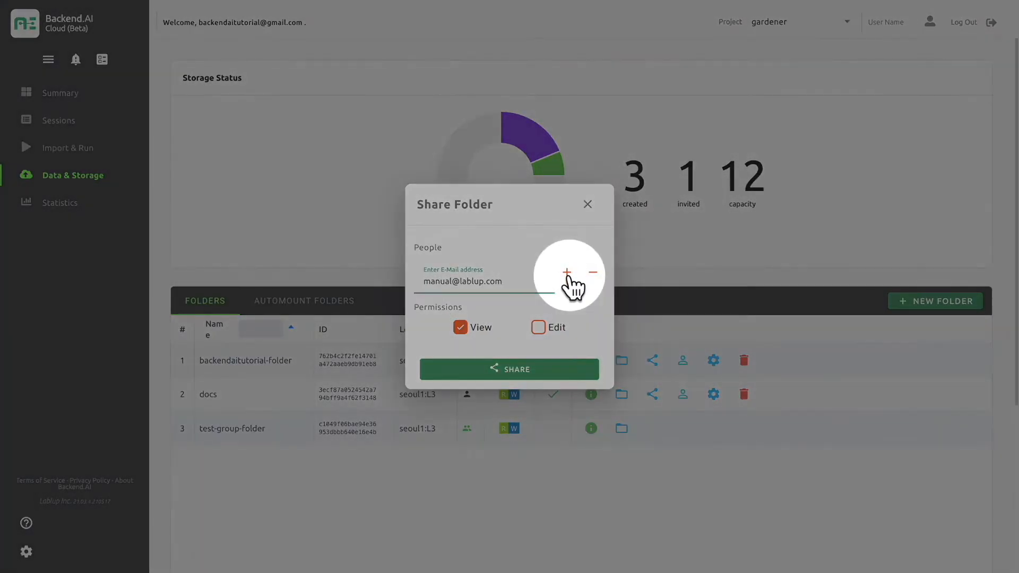
# - Add two extra invitee e-mail fields to the folder share and remove both again
pyautogui.click(567, 272)
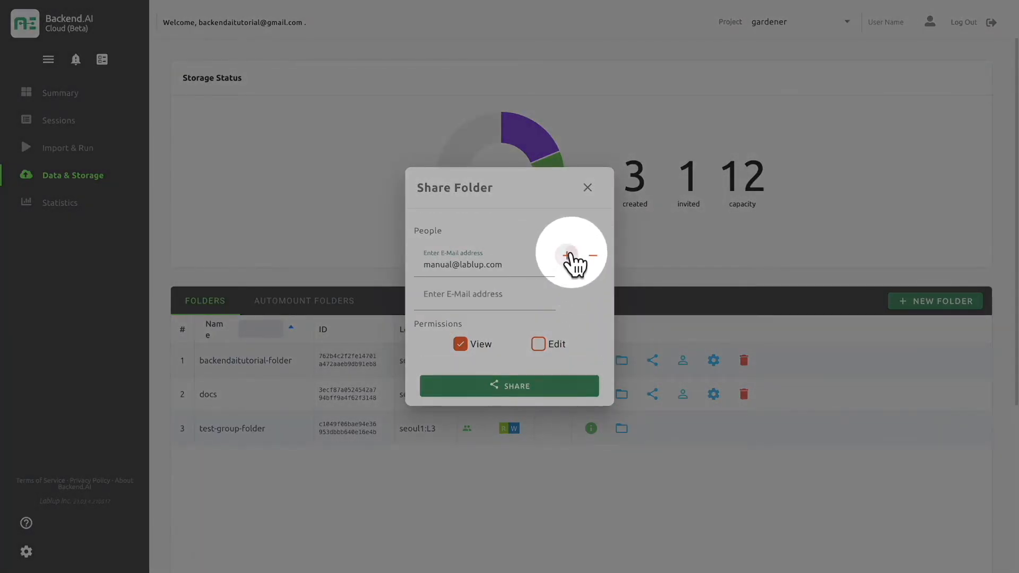
pyautogui.click(567, 255)
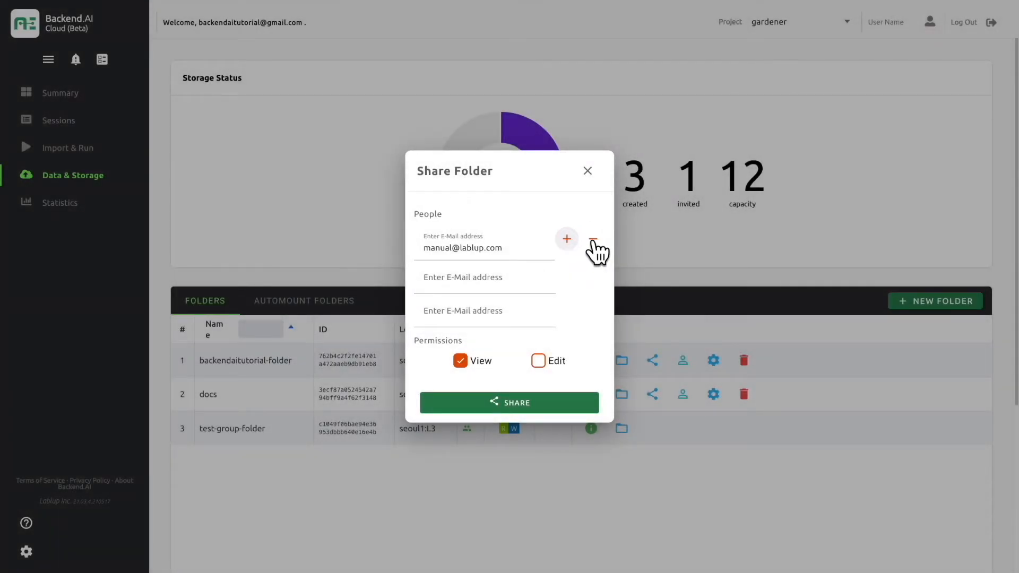
pyautogui.click(593, 240)
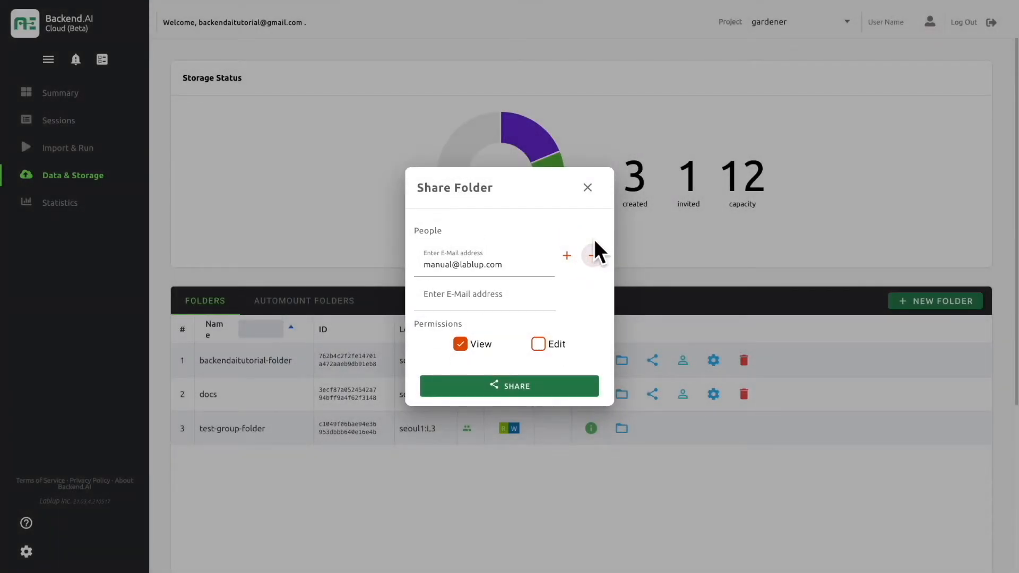
pyautogui.click(594, 255)
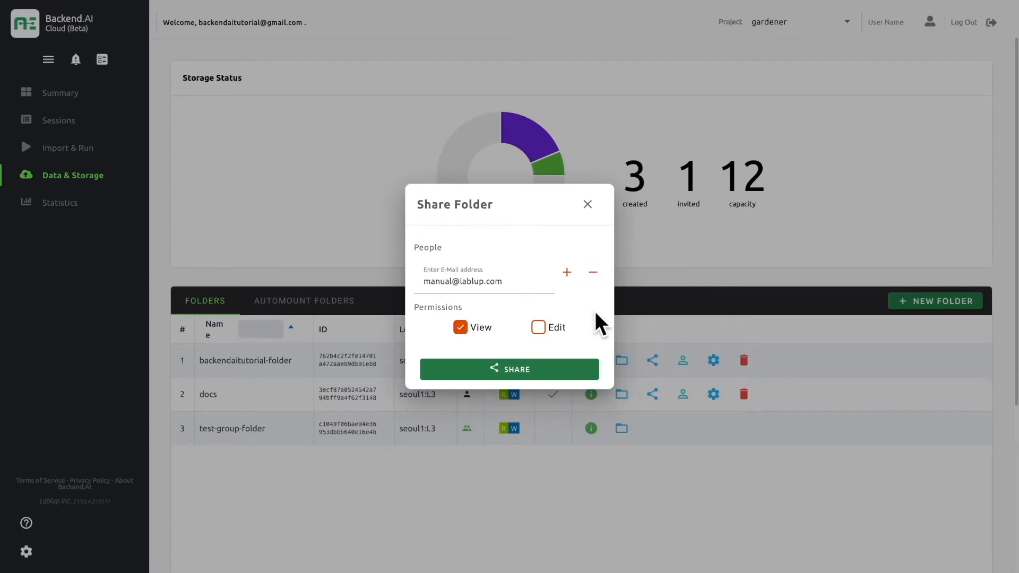
# - Send the docs share invitation with View permission and accept it in the invitee's account
pyautogui.click(524, 375)
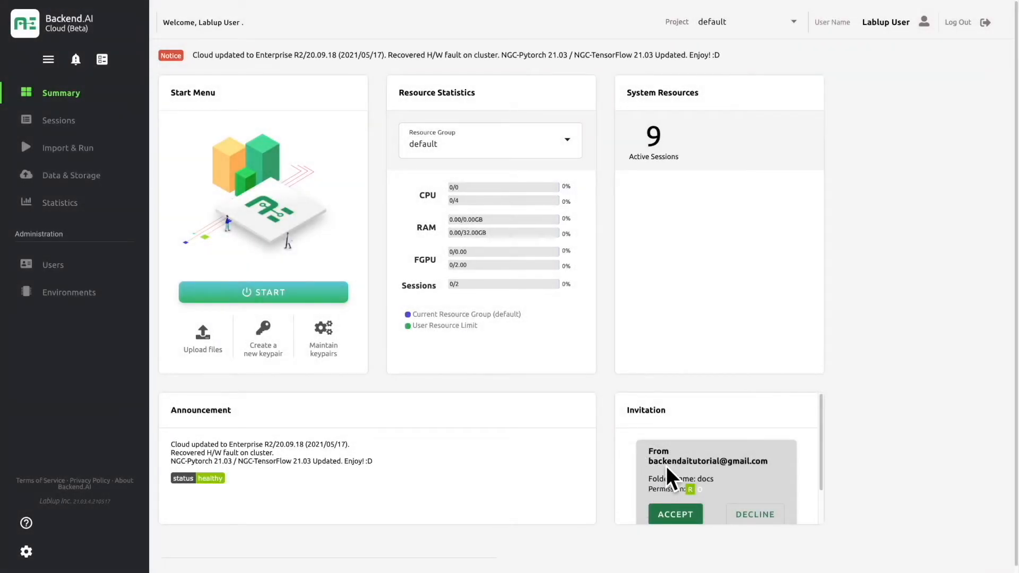
pyautogui.scroll(-2, 666, 466)
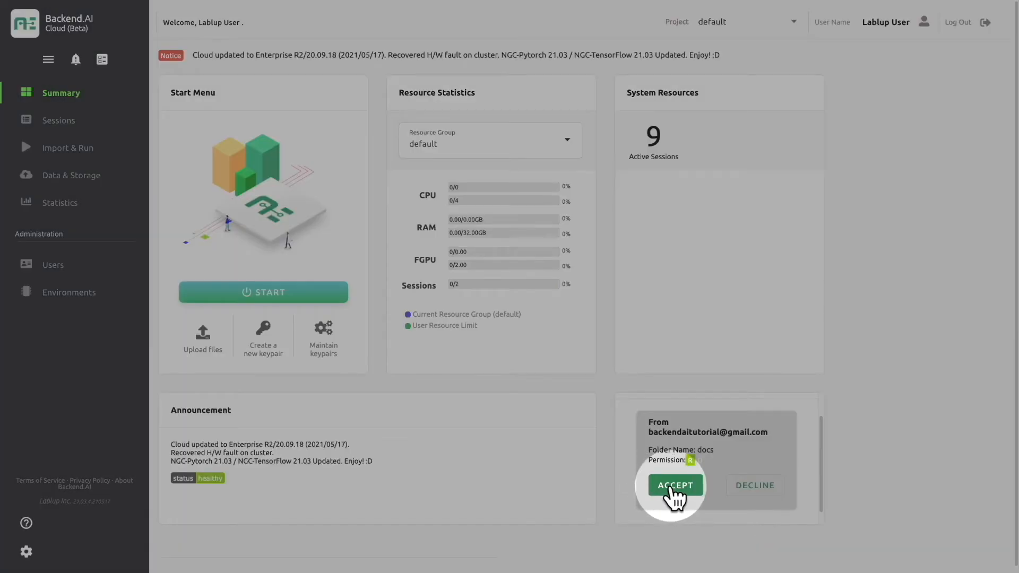
pyautogui.click(671, 486)
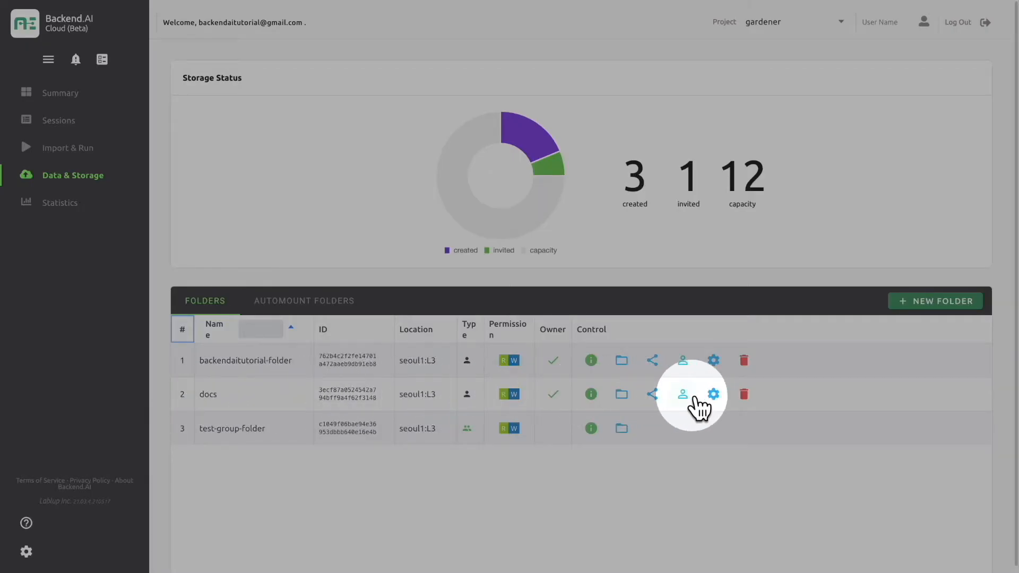
# - Review the permission options for the invitee of the docs folder, keep View, and close without saving
pyautogui.click(691, 400)
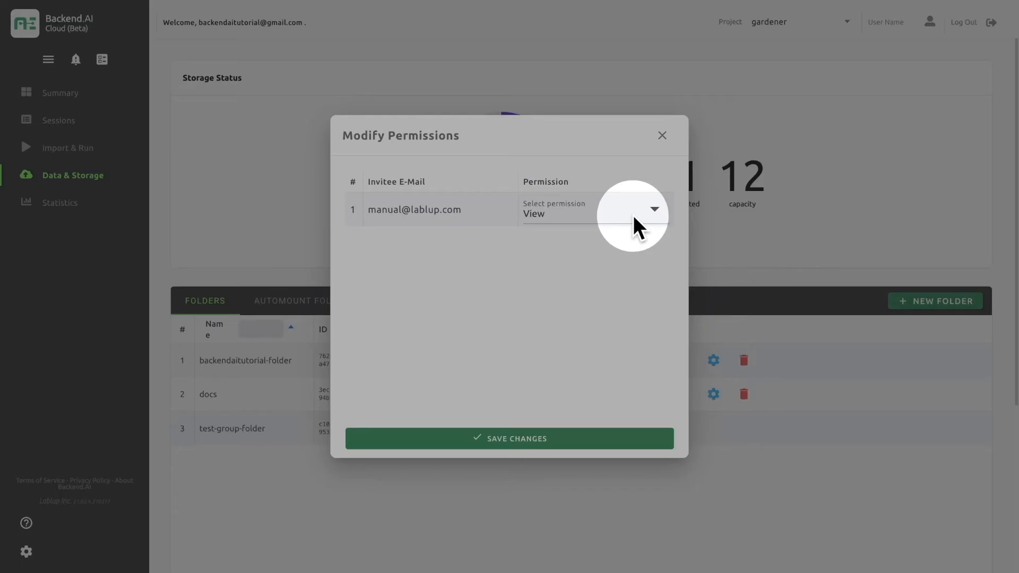
pyautogui.click(632, 215)
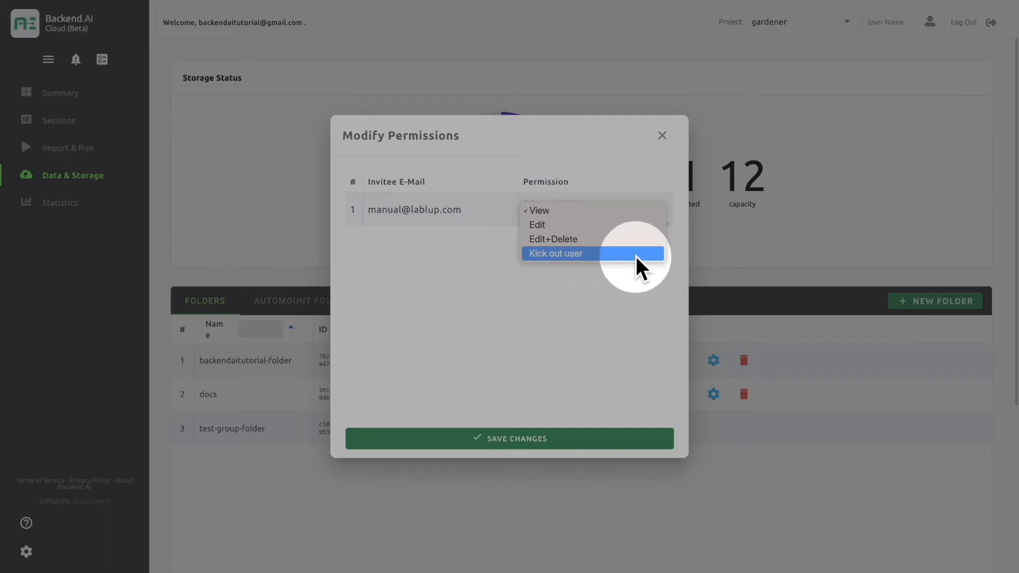
pyautogui.click(590, 211)
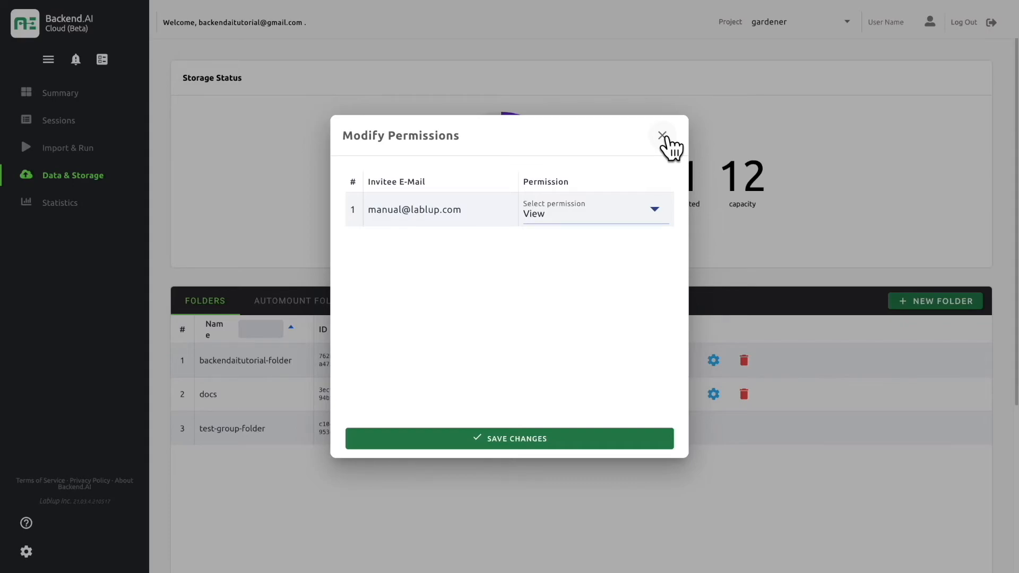
pyautogui.click(662, 136)
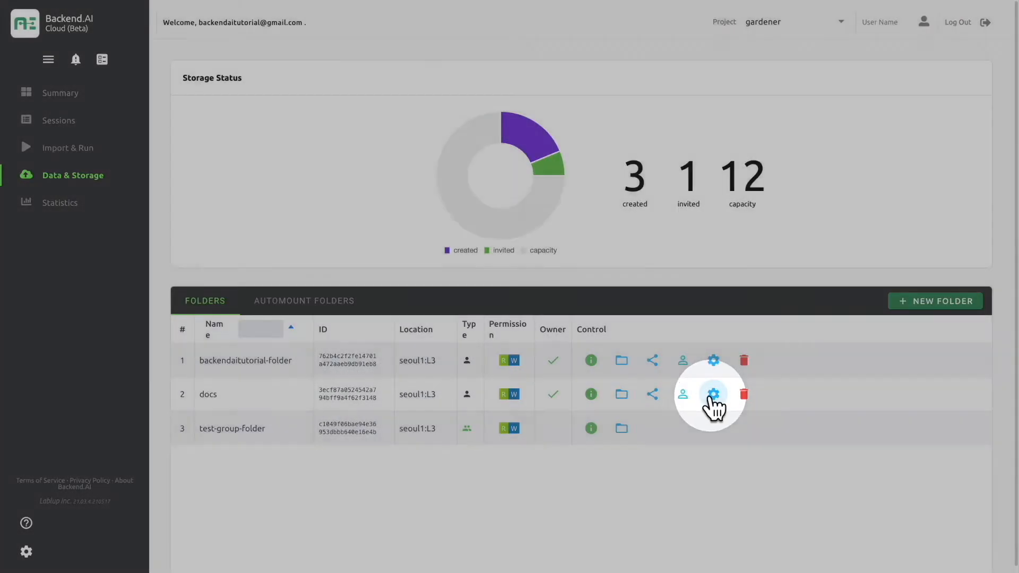
# - Rename the docs storage folder as docs-tensorflowtutorial, keeping its Read-Write type
pyautogui.click(713, 394)
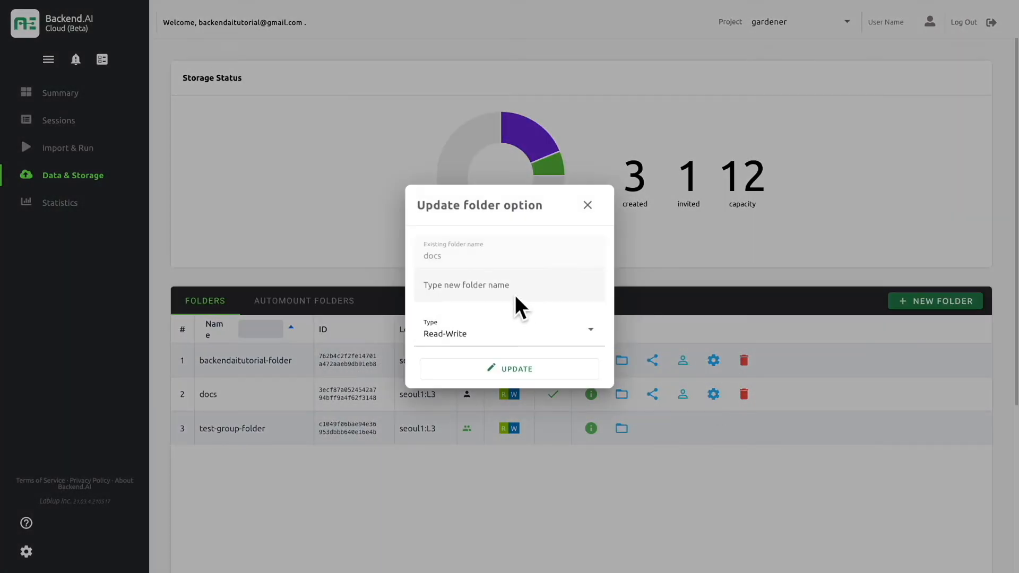
pyautogui.click(504, 292)
pyautogui.write('do')
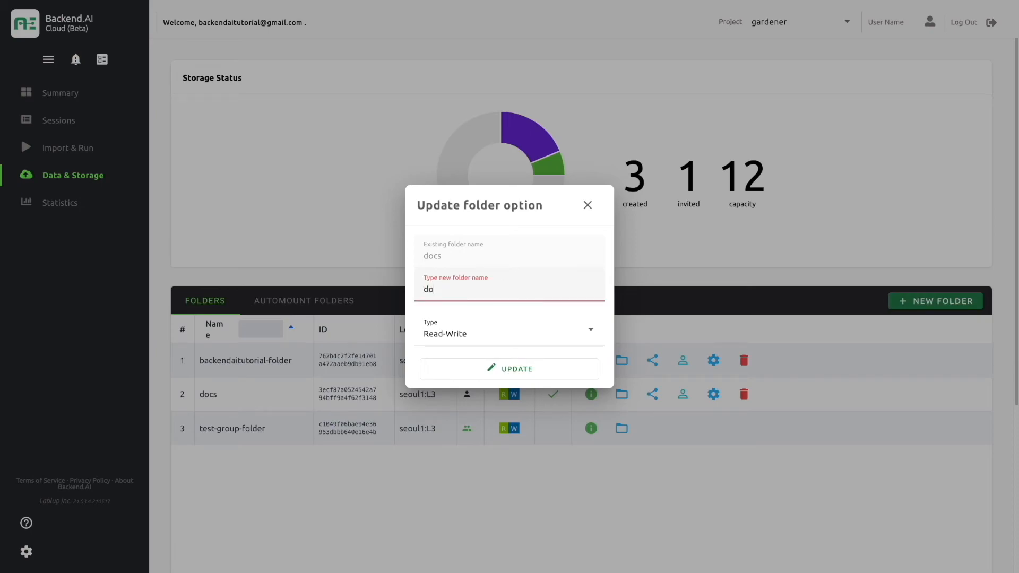
pyautogui.write('cs-tensorflowtutorial')
pyautogui.click(497, 371)
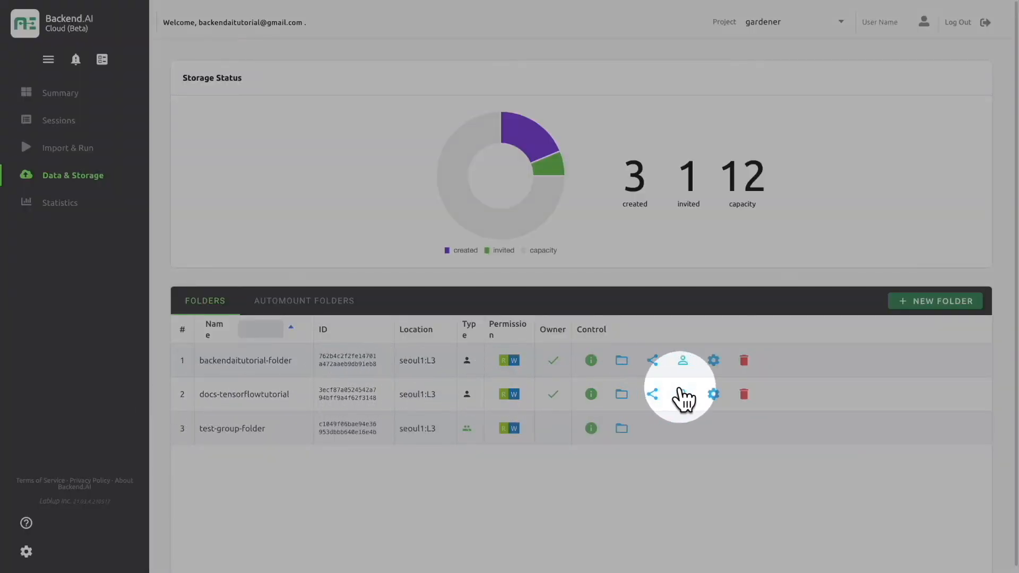
# - Start deleting the docs-tensorflowtutorial folder by entering its name for confirmation, and cancel the deletion
pyautogui.click(743, 394)
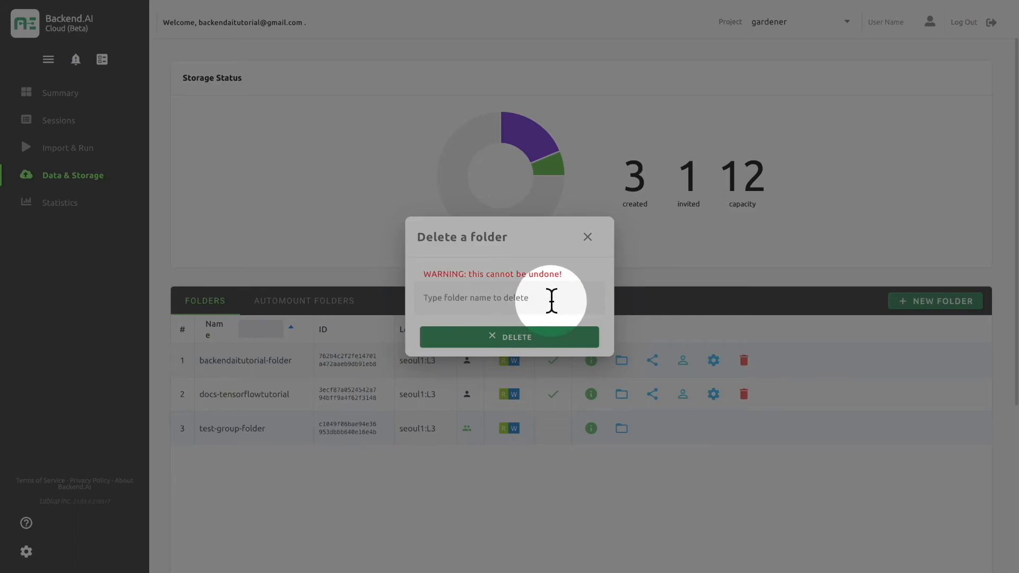
pyautogui.click(551, 301)
pyautogui.write('docs-tensorflowtutorial')
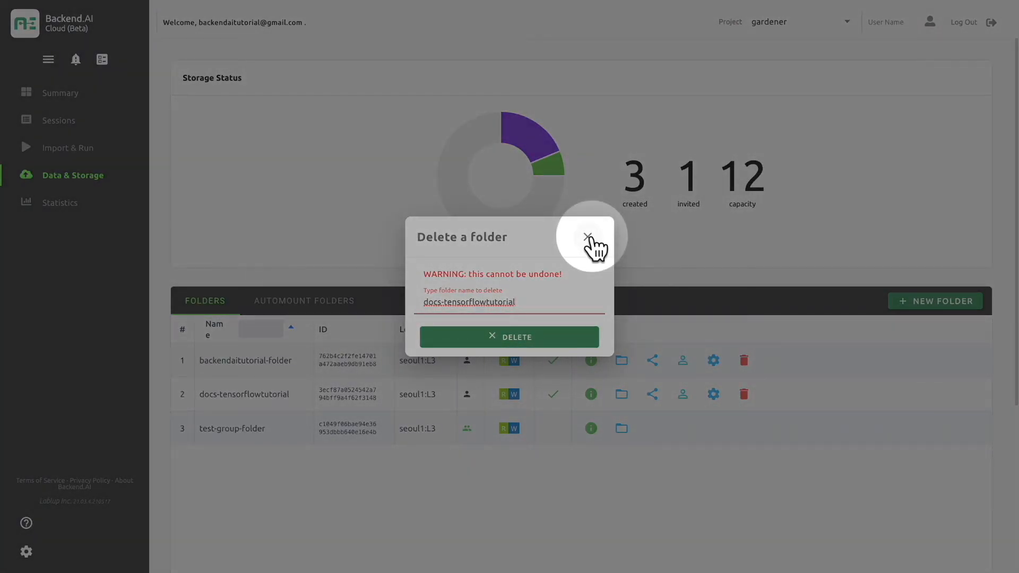
pyautogui.click(587, 237)
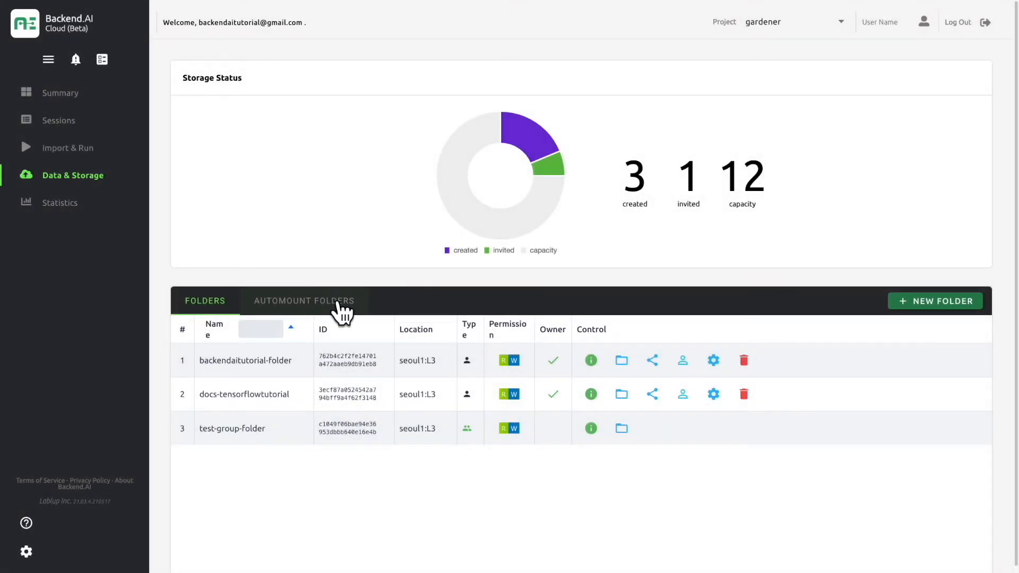
# - Show the list of automount folders
pyautogui.click(338, 309)
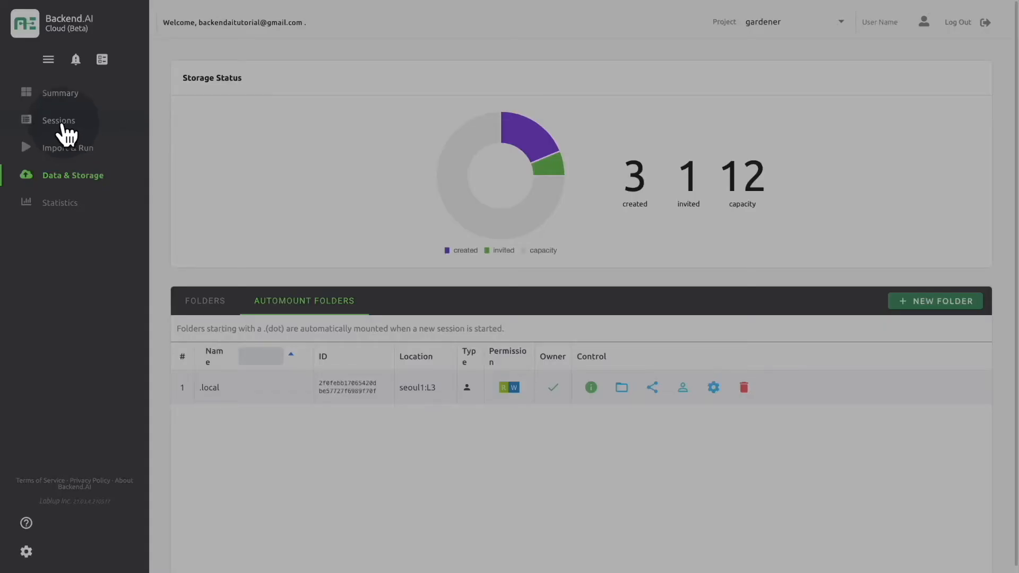
# - Launch a new TensorFlow 2.4 session on nvidia-RTX with the small resource allocation, proceeding without mounting a storage folder
pyautogui.click(62, 125)
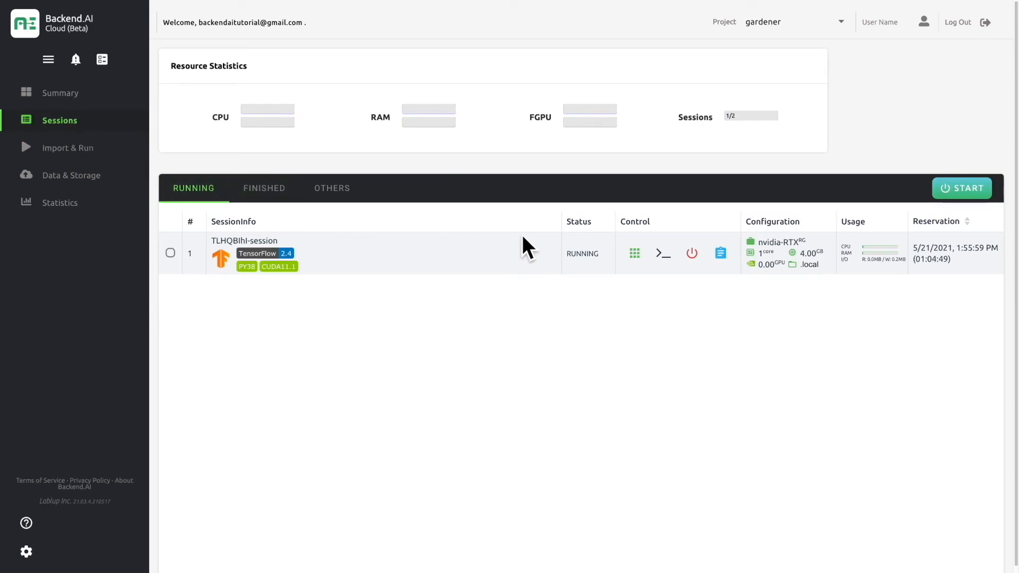
pyautogui.click(961, 189)
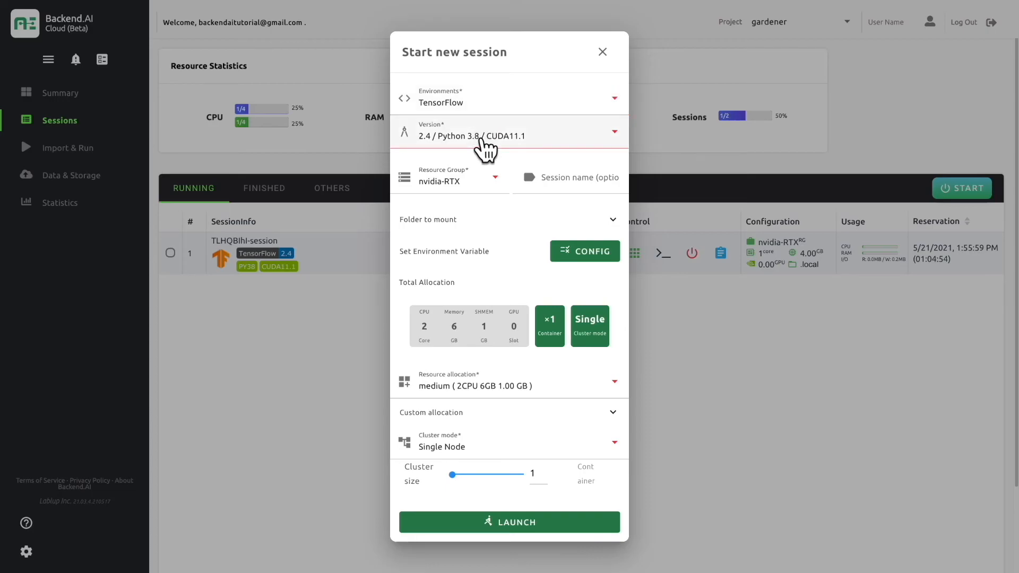
pyautogui.click(473, 387)
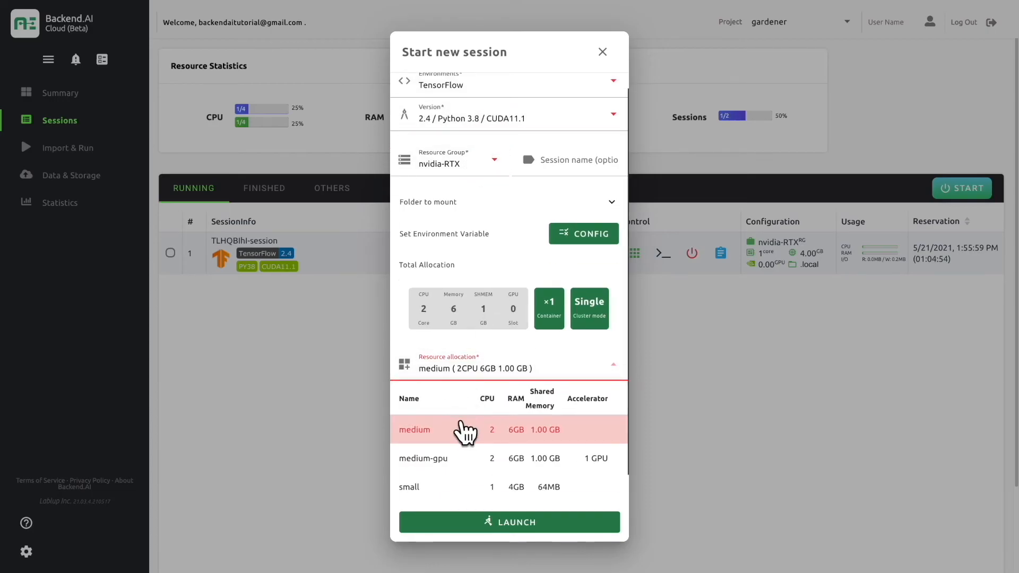
pyautogui.click(448, 482)
pyautogui.click(464, 525)
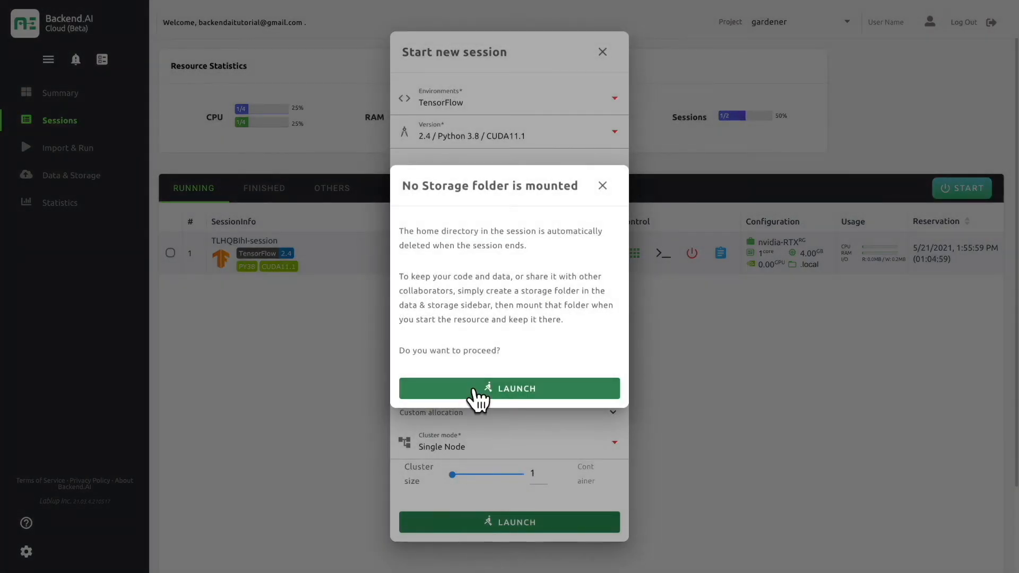
pyautogui.click(474, 389)
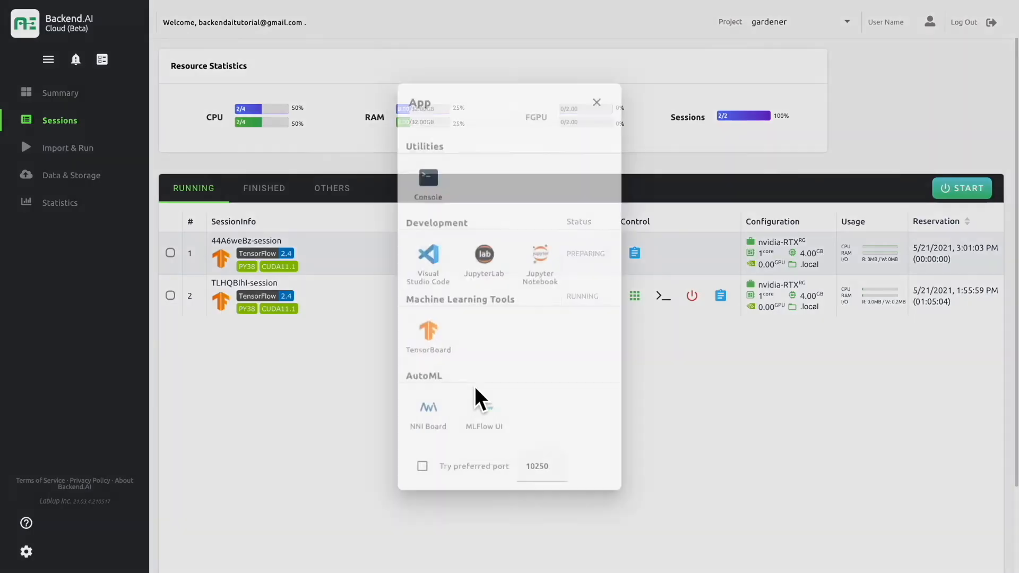
# - Open the new session's console and list all home directory files, including hidden ones, with ls -al
pyautogui.click(428, 172)
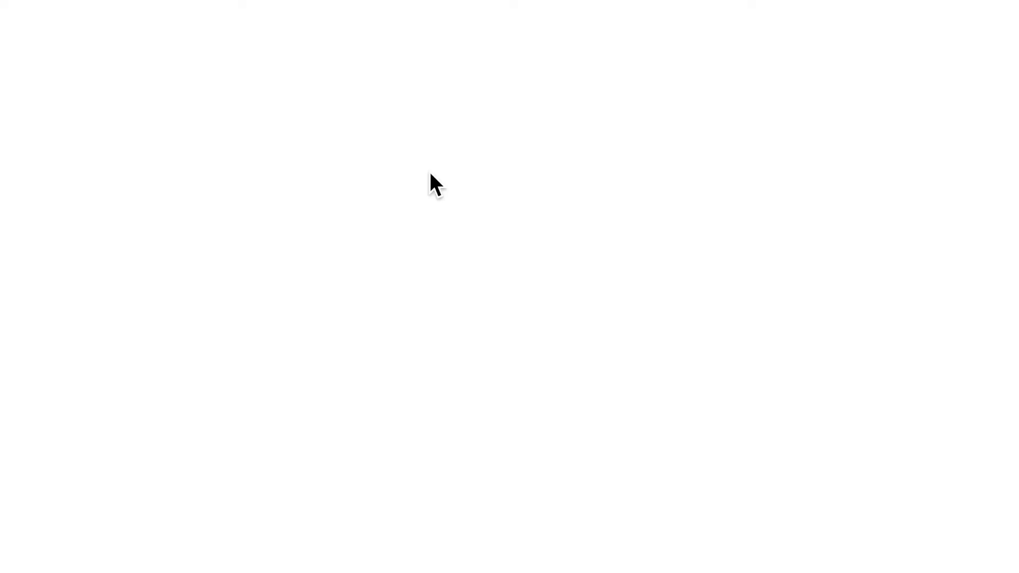
pyautogui.write('ls -al')
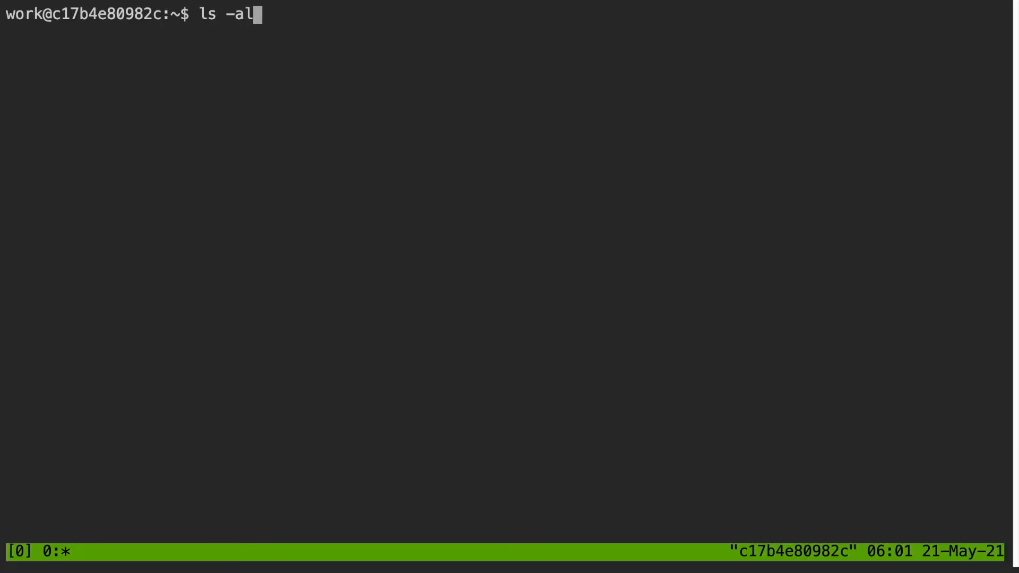
pyautogui.press('Return')
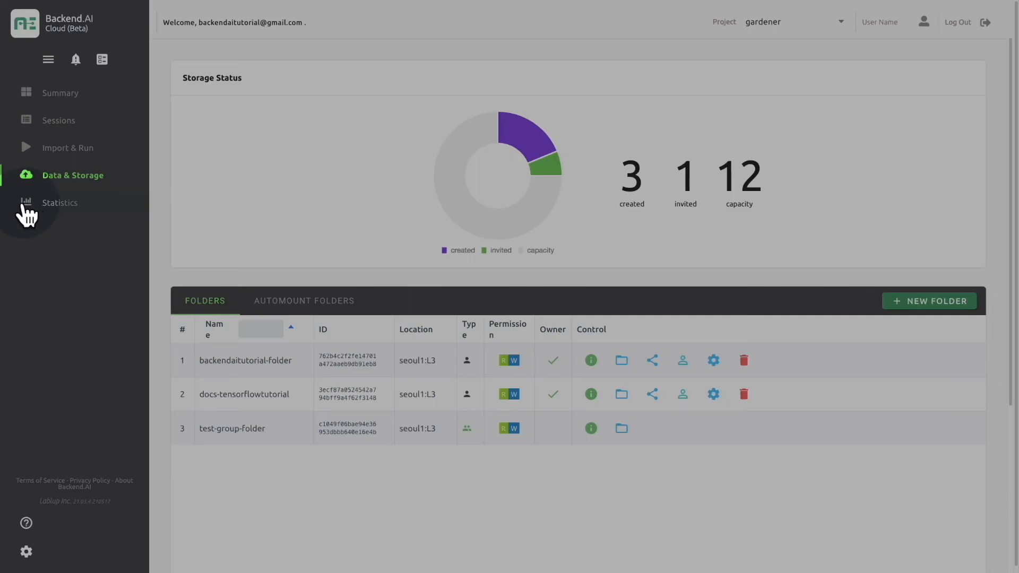
# - Open the usage statistics and review the one-day charts from Sessions through IO-Write
pyautogui.click(56, 211)
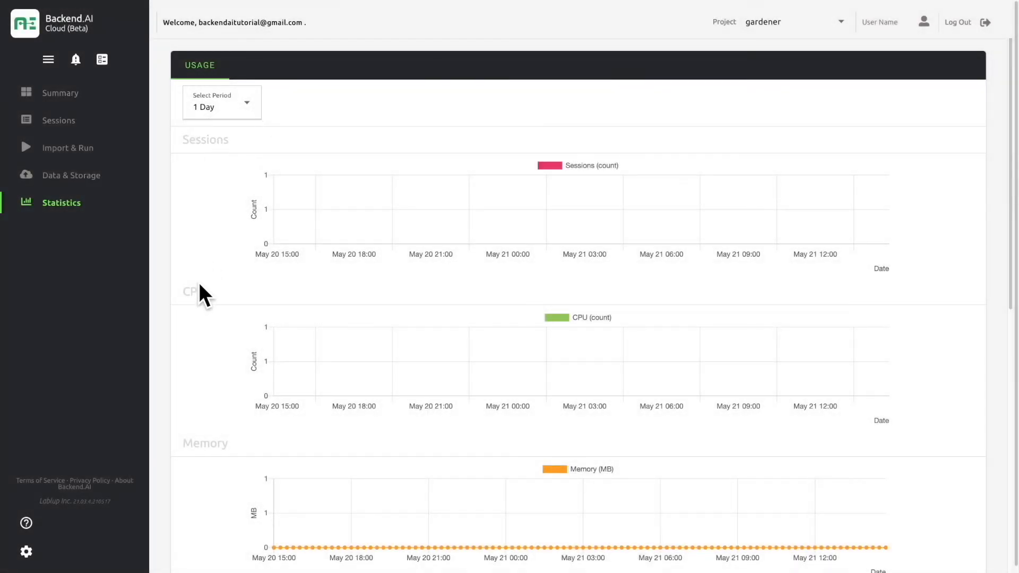
pyautogui.scroll(-4, 216, 444)
pyautogui.scroll(-5, 191, 398)
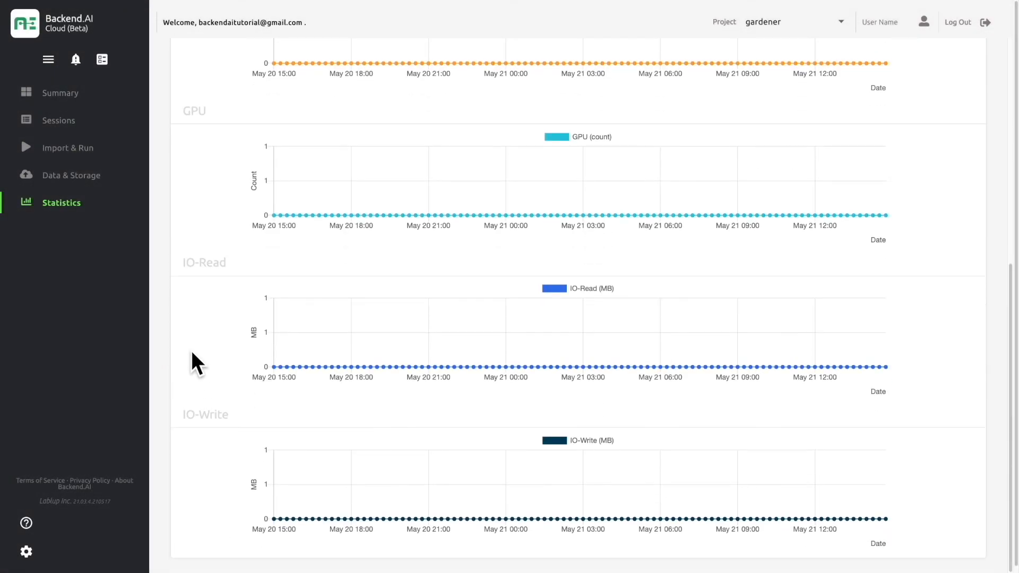
pyautogui.scroll(10, 180, 267)
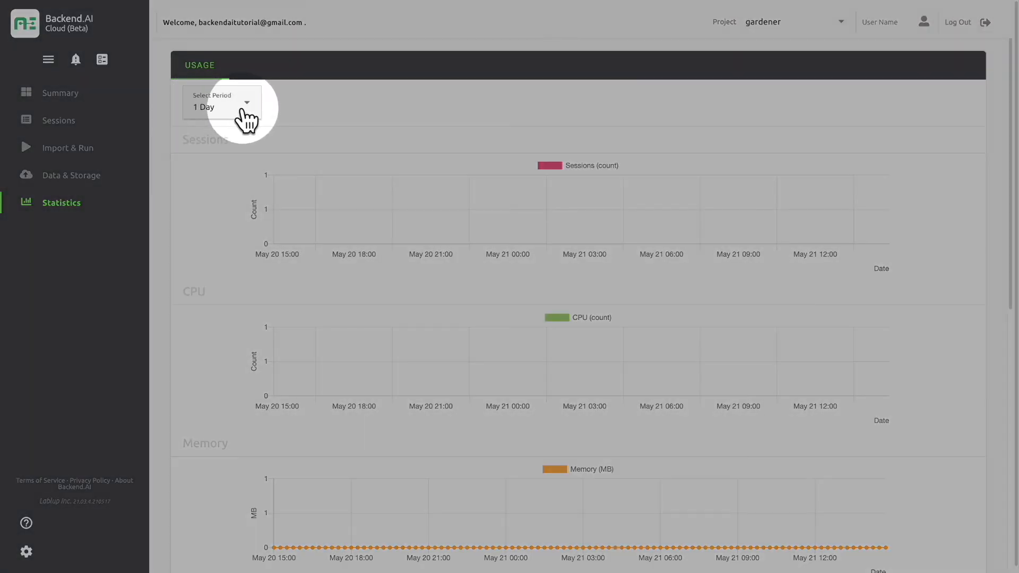
# - Set the statistics period to 1 Week, review the usage charts, and return the period to 1 Day
pyautogui.click(242, 110)
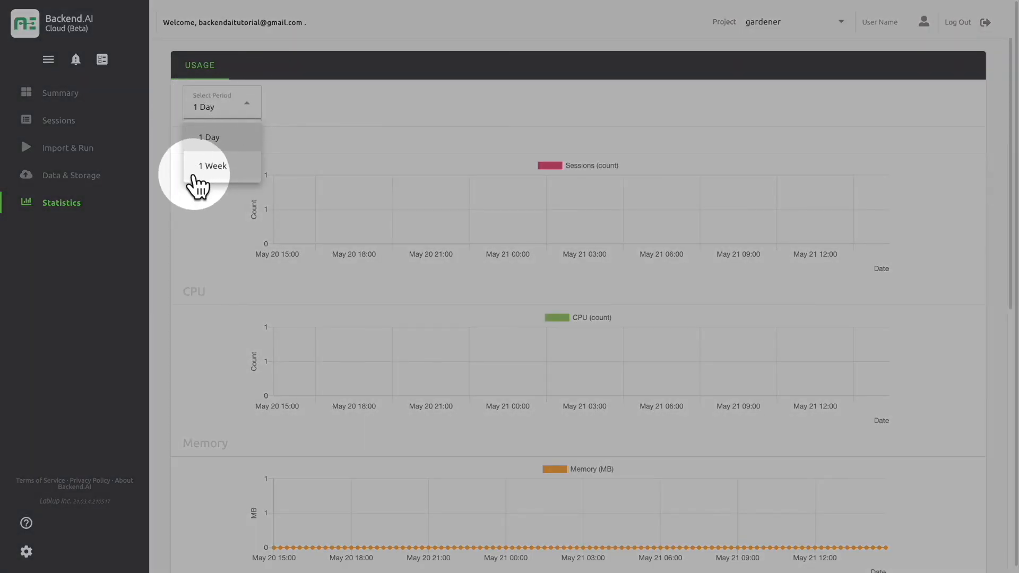
pyautogui.click(204, 166)
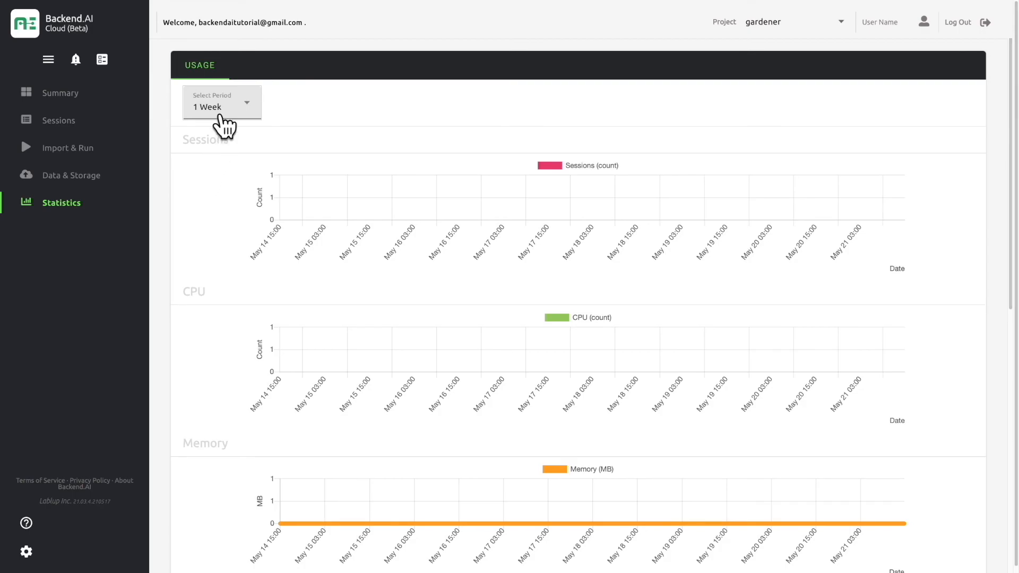
pyautogui.scroll(-9, 219, 121)
pyautogui.scroll(6, 218, 122)
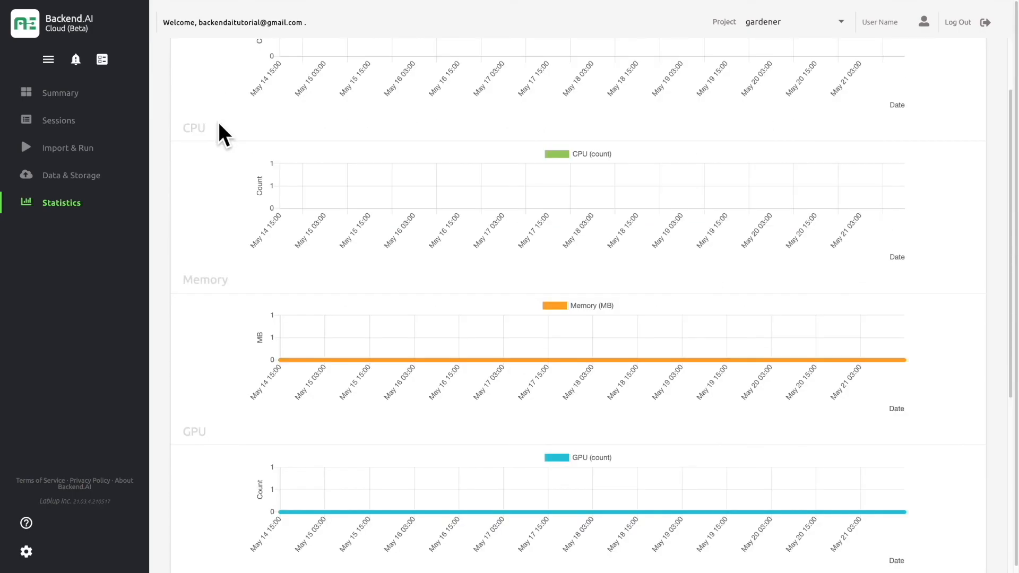
pyautogui.scroll(3, 218, 122)
pyautogui.click(219, 113)
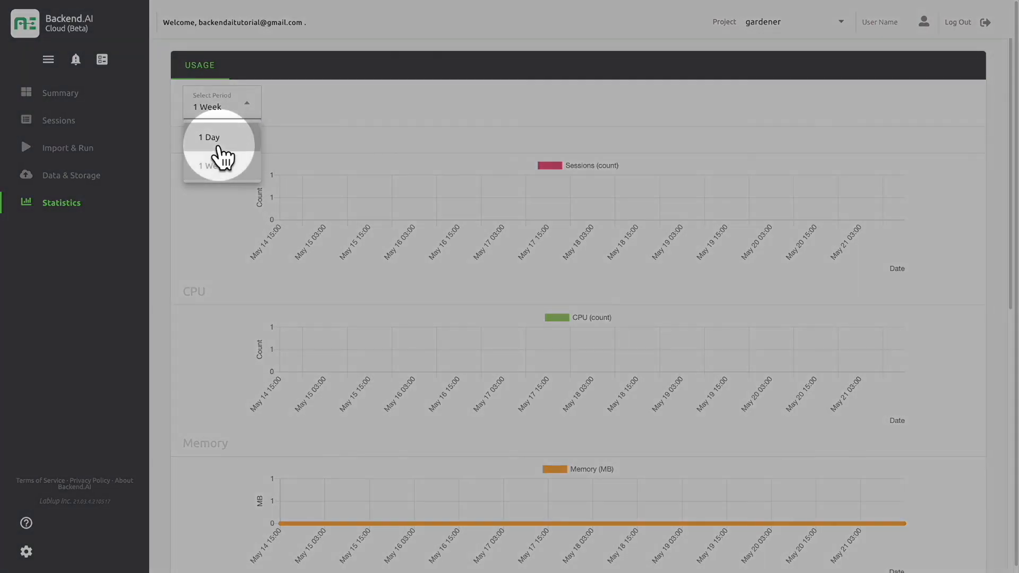
pyautogui.click(218, 144)
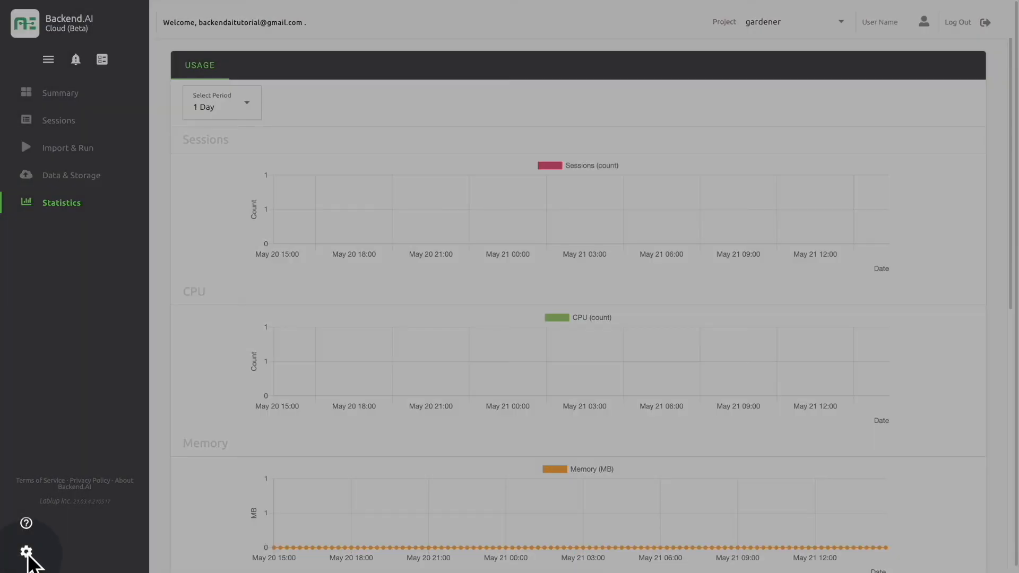
# - Open the general preferences in the user settings
pyautogui.click(27, 552)
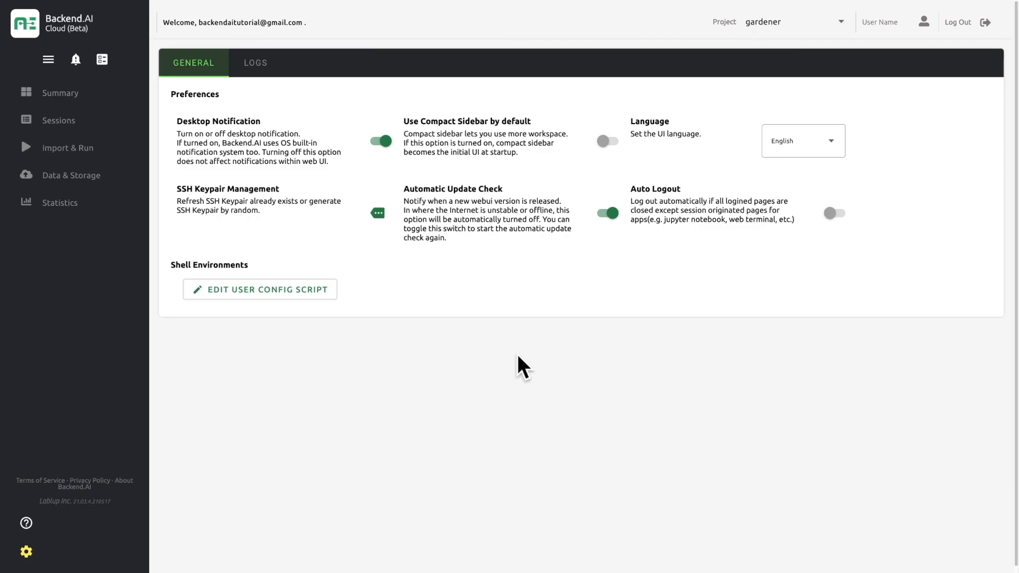